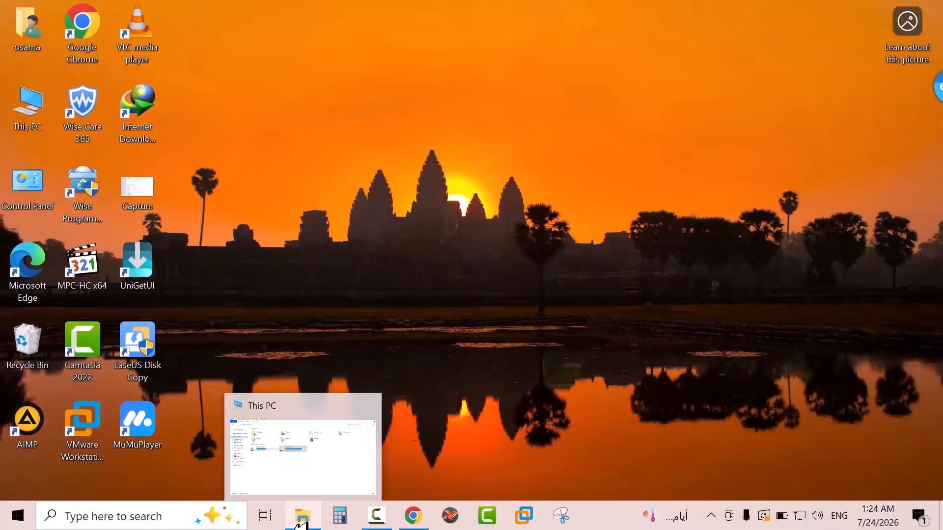
Create a new folder named office2024 at the root of Local Disk (C:) in File Explorer
{"action": "left_click", "coordinate": [300, 521]}
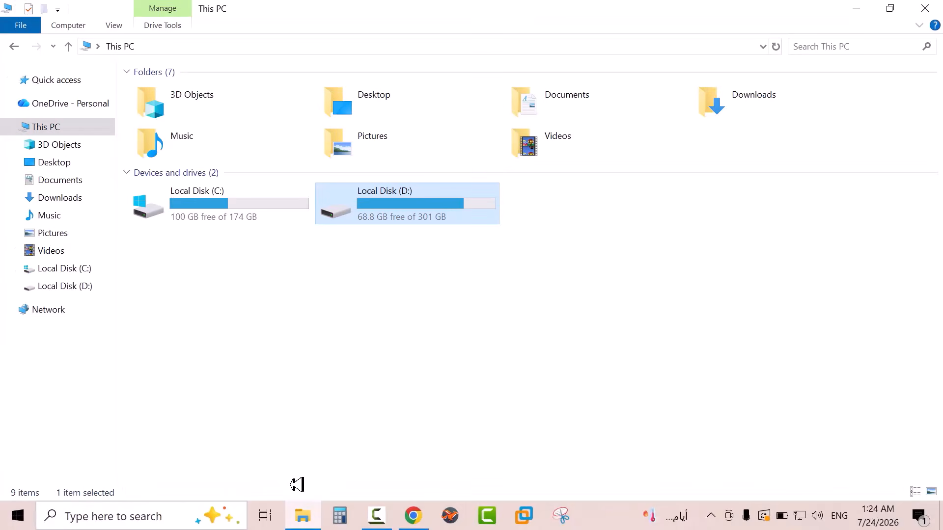
{"action": "left_click", "coordinate": [76, 269]}
{"action": "left_click", "coordinate": [47, 5]}
{"action": "type", "text": "office2024"}
{"action": "key", "text": "Return"}
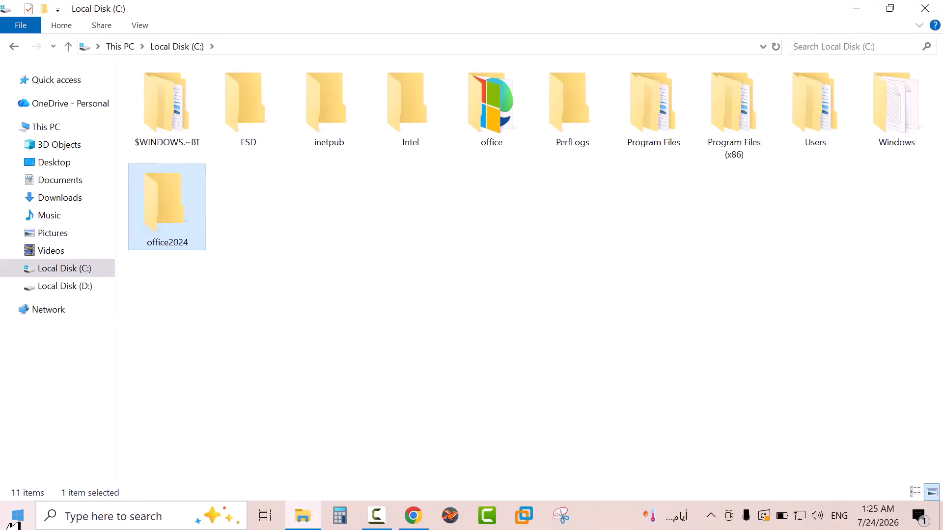
Permanently delete the existing "office" folder from Local Disk (C:)
{"action": "left_click", "coordinate": [488, 121]}
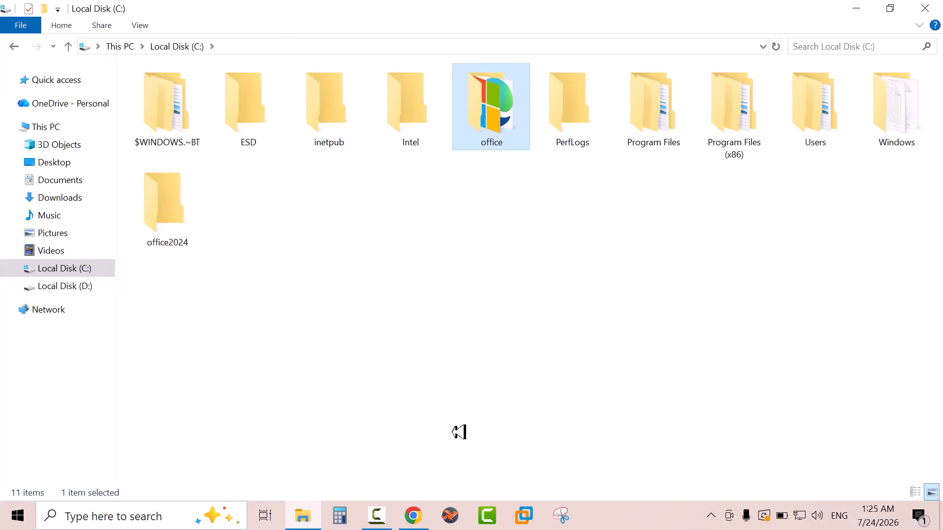
{"action": "key", "text": "shift+Delete"}
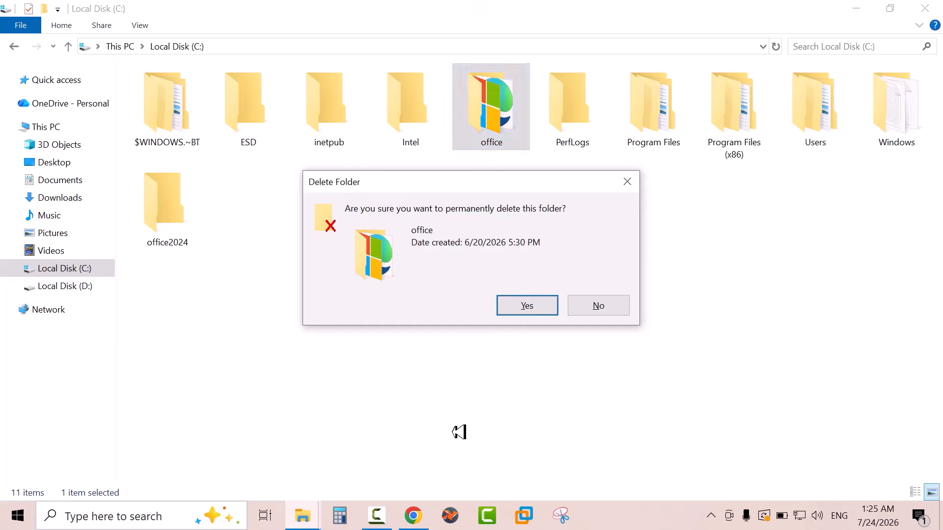
{"action": "key", "text": "Return"}
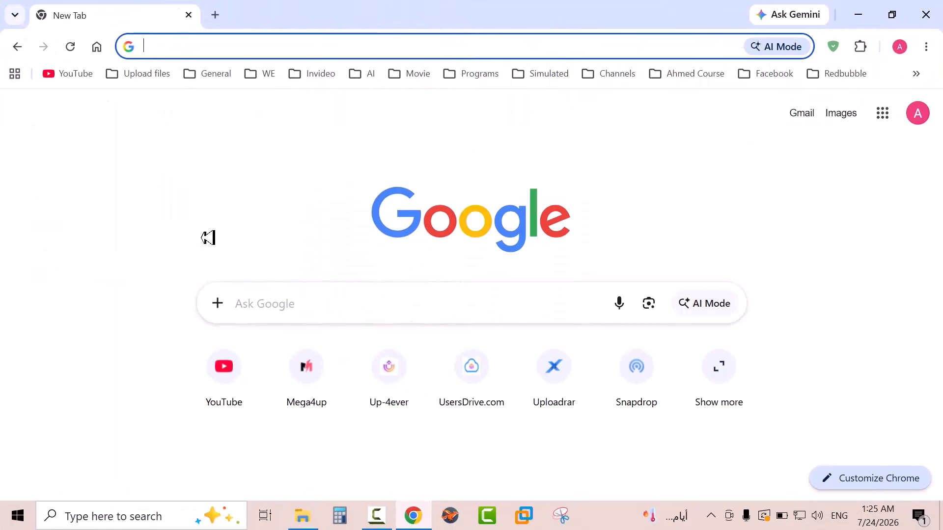
In Chrome, search for the Office Deployment Tool and download it from Microsoft's official download page
{"action": "type", "text": "office deplo"}
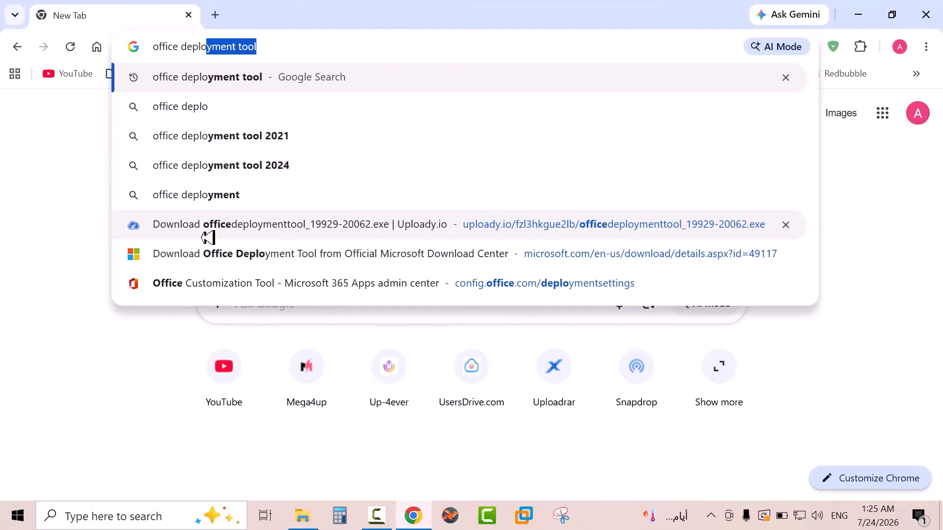
{"action": "type", "text": "ment tool"}
{"action": "key", "text": "Return"}
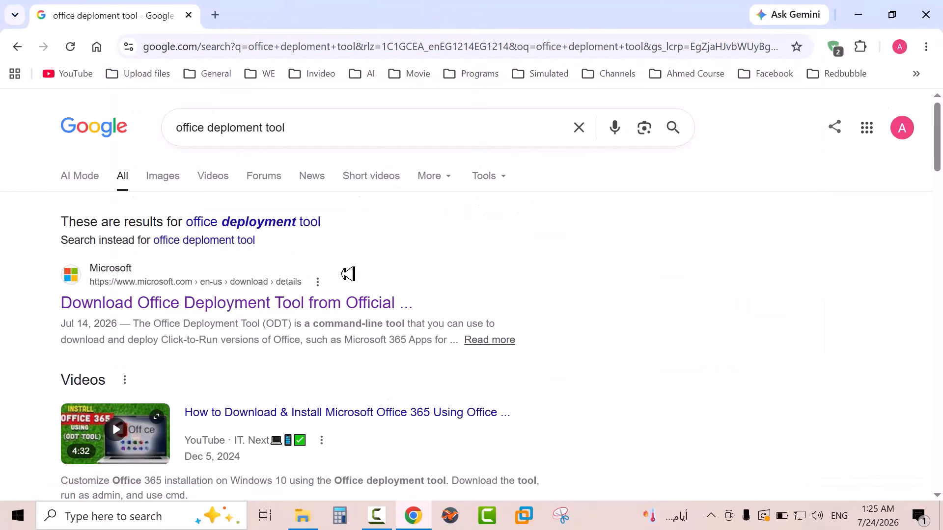
{"action": "left_click", "coordinate": [302, 303]}
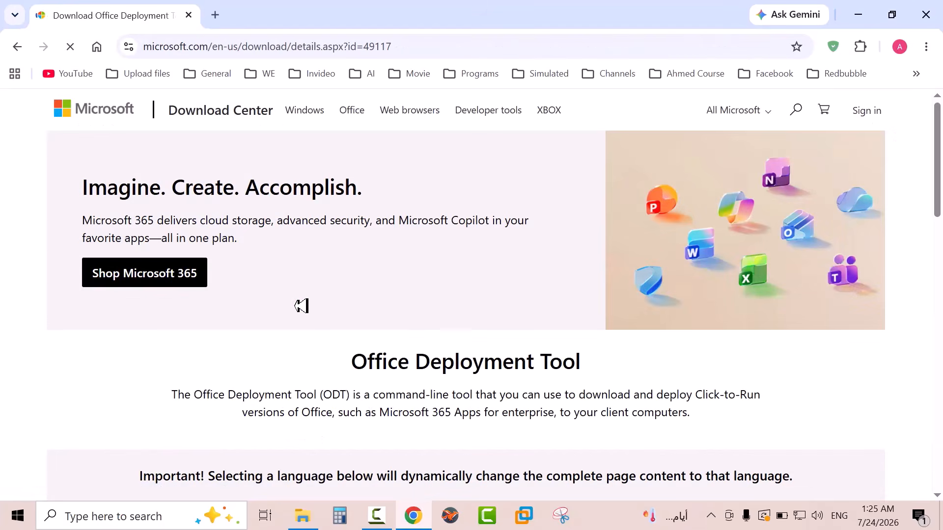
{"action": "scroll", "coordinate": [301, 305], "scroll_direction": "down", "scroll_amount": 5}
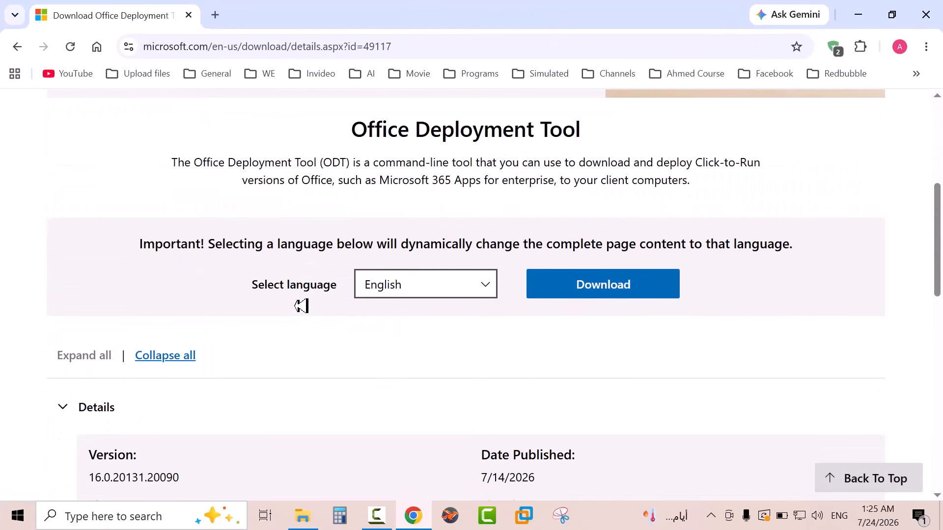
{"action": "left_click", "coordinate": [636, 288]}
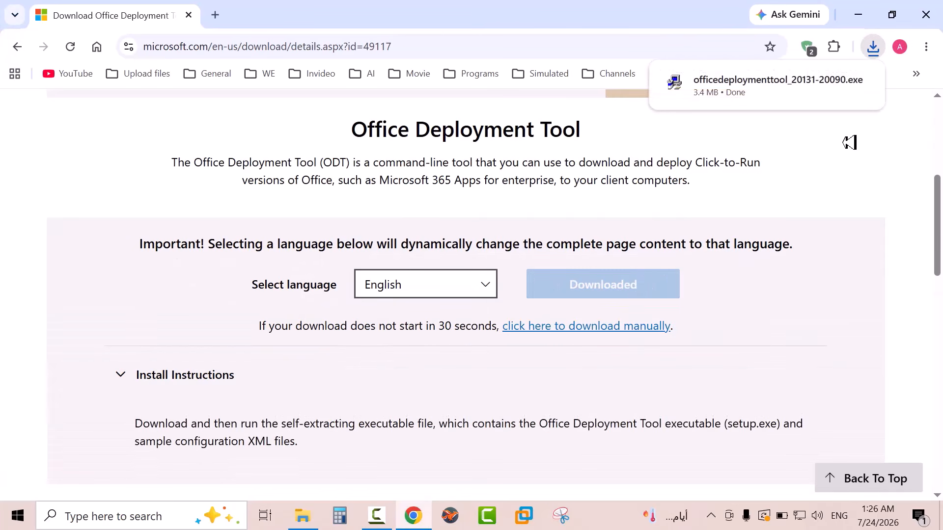
{"action": "left_click", "coordinate": [845, 81]}
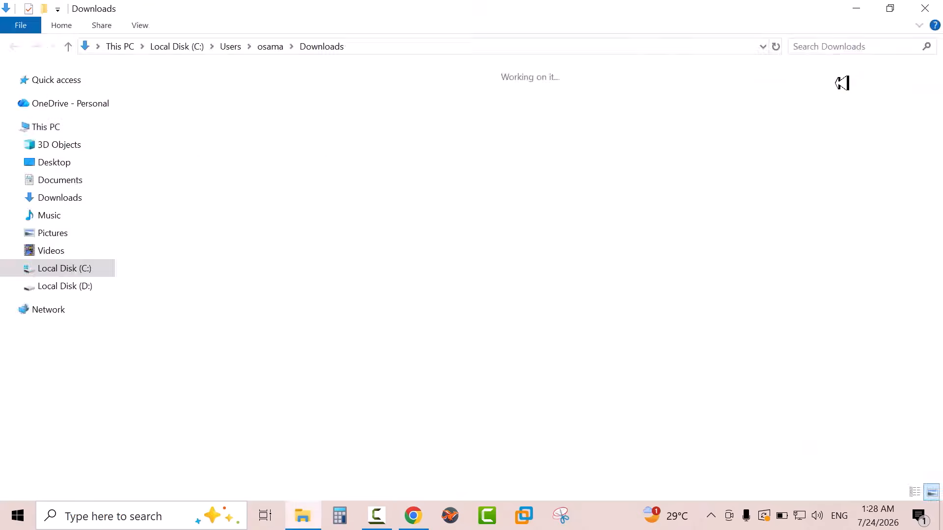
{"action": "right_click", "coordinate": [182, 102]}
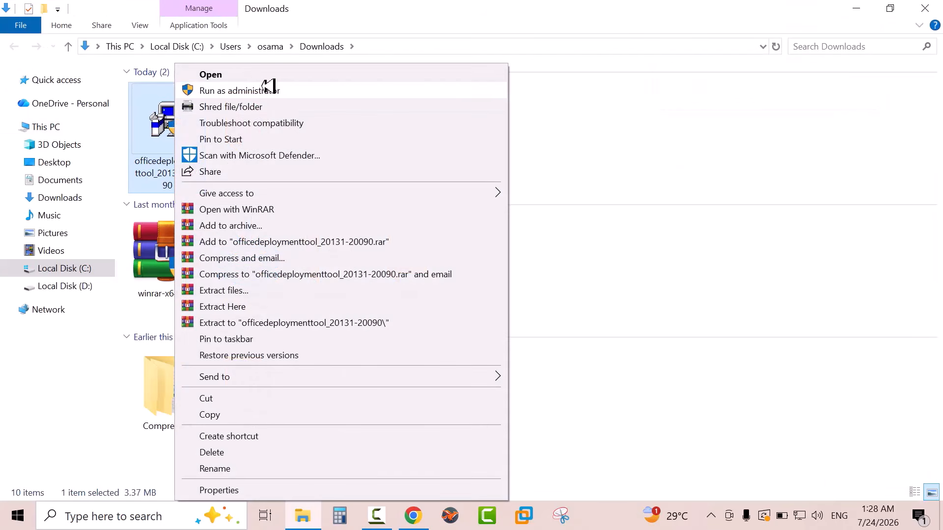
{"action": "left_click", "coordinate": [294, 90]}
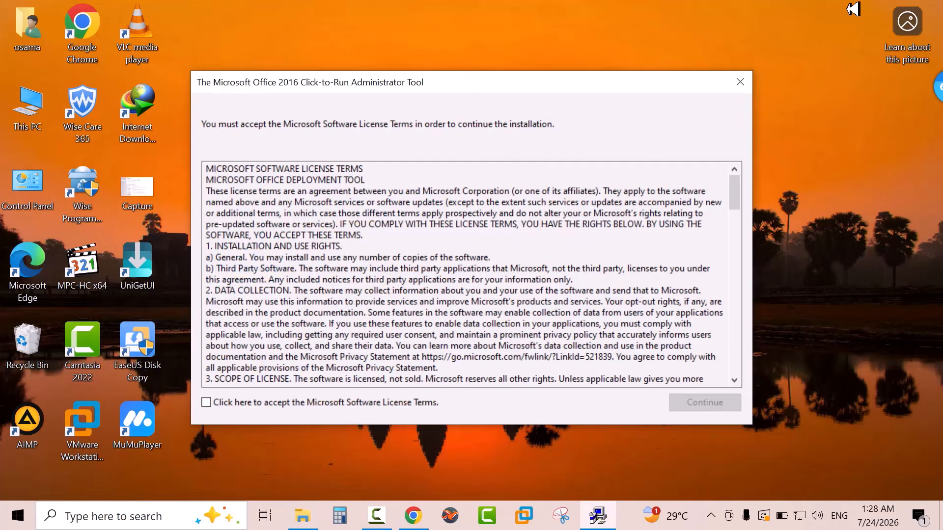
{"action": "left_click", "coordinate": [220, 405]}
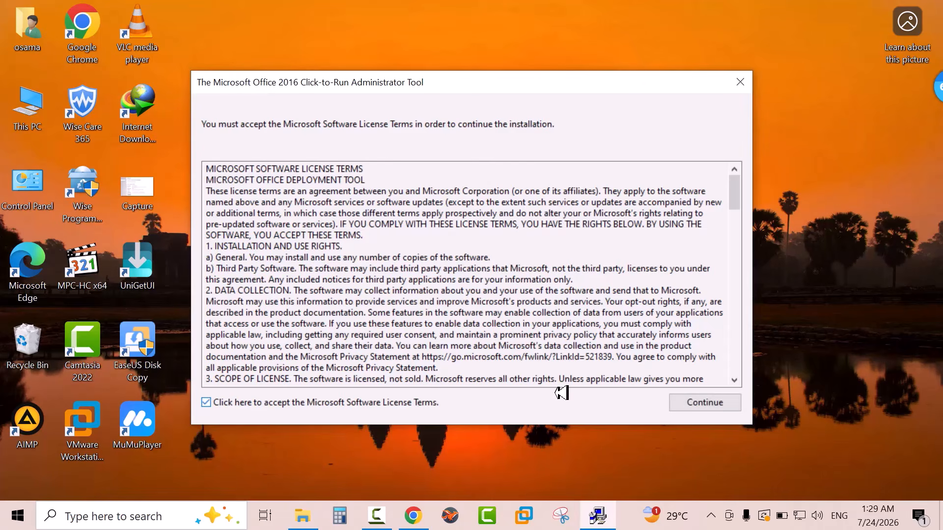
{"action": "left_click", "coordinate": [712, 400]}
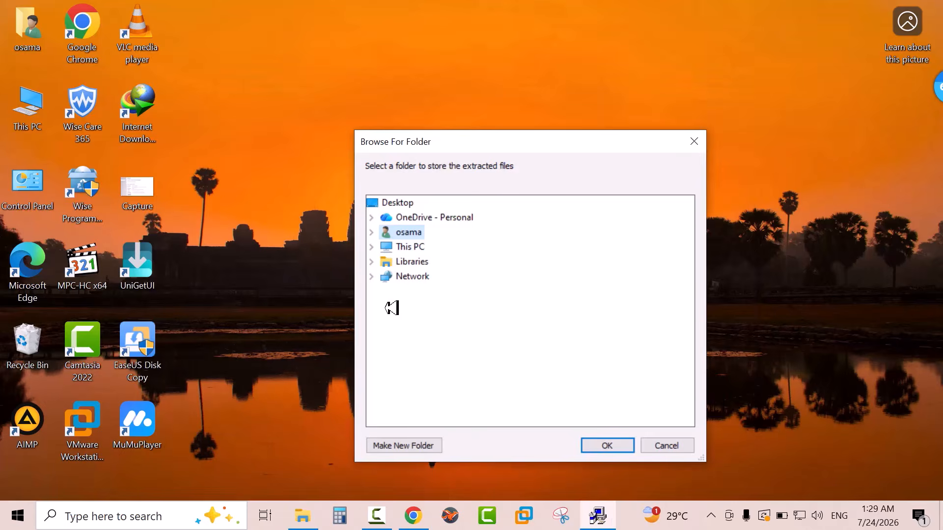
Extract the deployment tool files into the office2024 folder on Local Disk (C:) and dismiss the completion message
{"action": "left_click", "coordinate": [376, 243]}
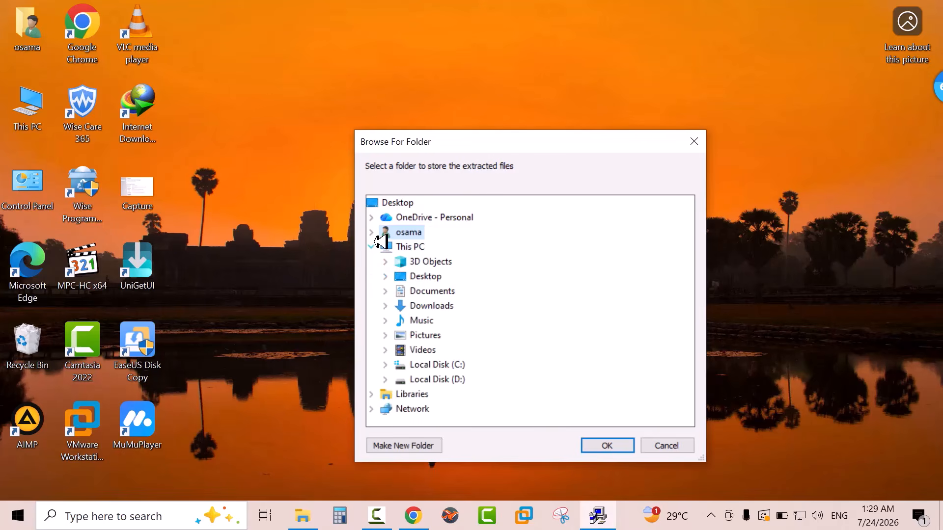
{"action": "double_click", "coordinate": [420, 365]}
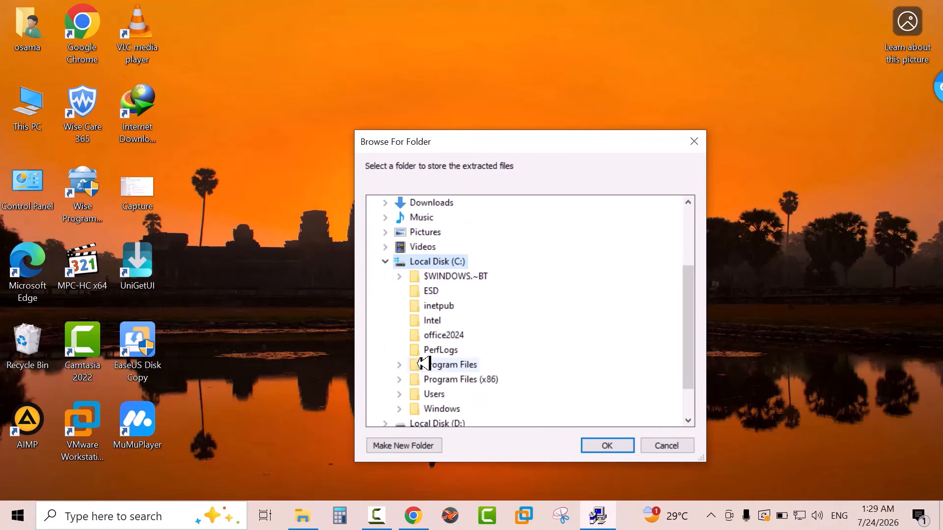
{"action": "left_click", "coordinate": [447, 336]}
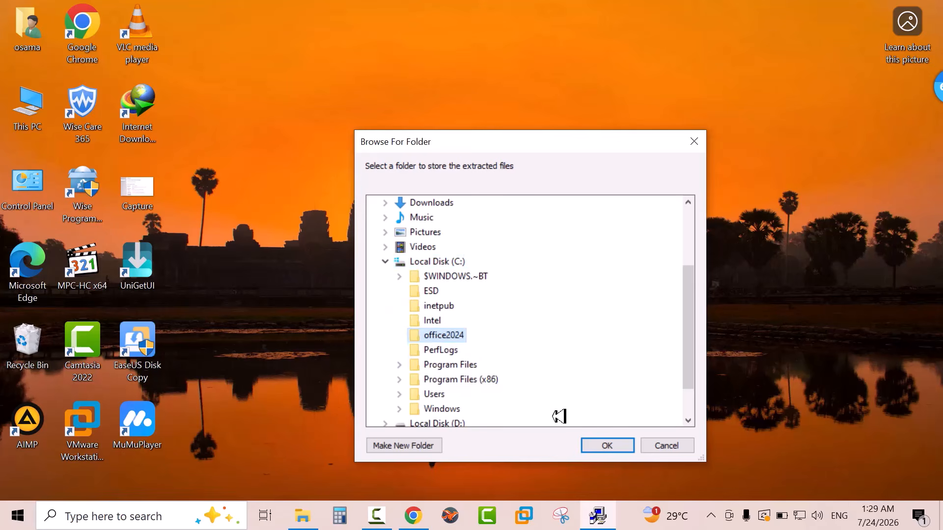
{"action": "left_click", "coordinate": [607, 445]}
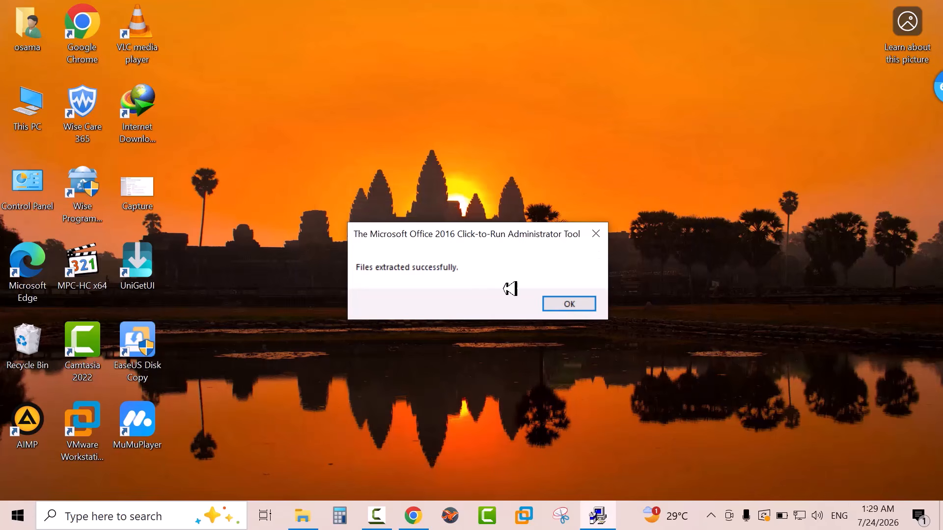
{"action": "left_click", "coordinate": [572, 303]}
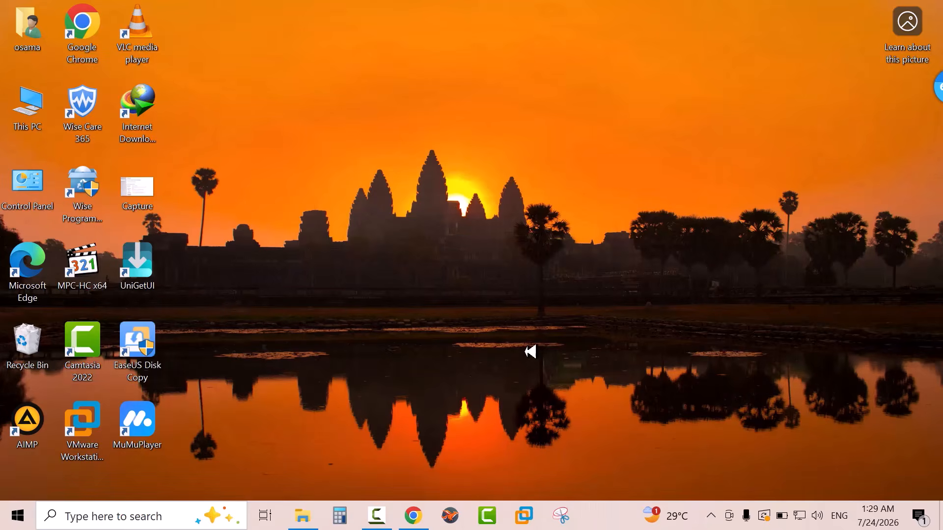
Open the office2024 folder on Local Disk (C:) in File Explorer and display its contents as large thumbnails
{"action": "left_click", "coordinate": [316, 514]}
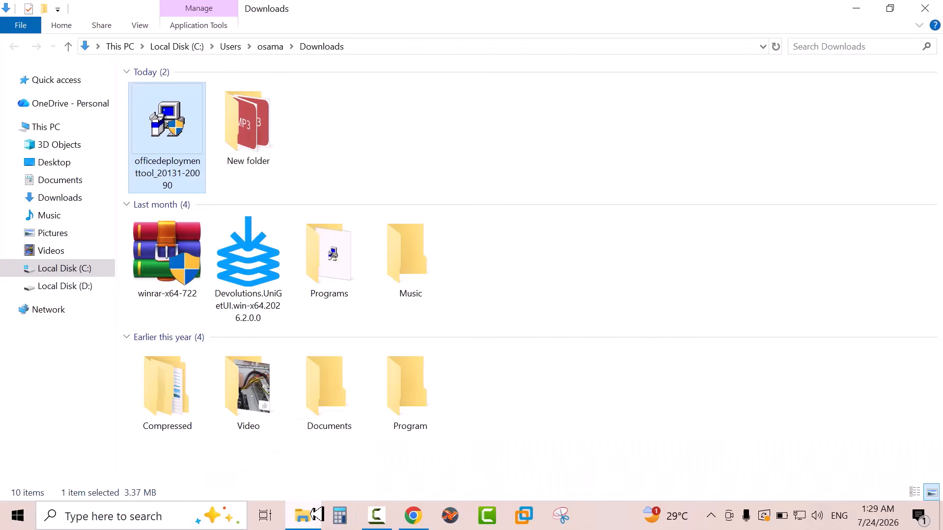
{"action": "left_click", "coordinate": [59, 268]}
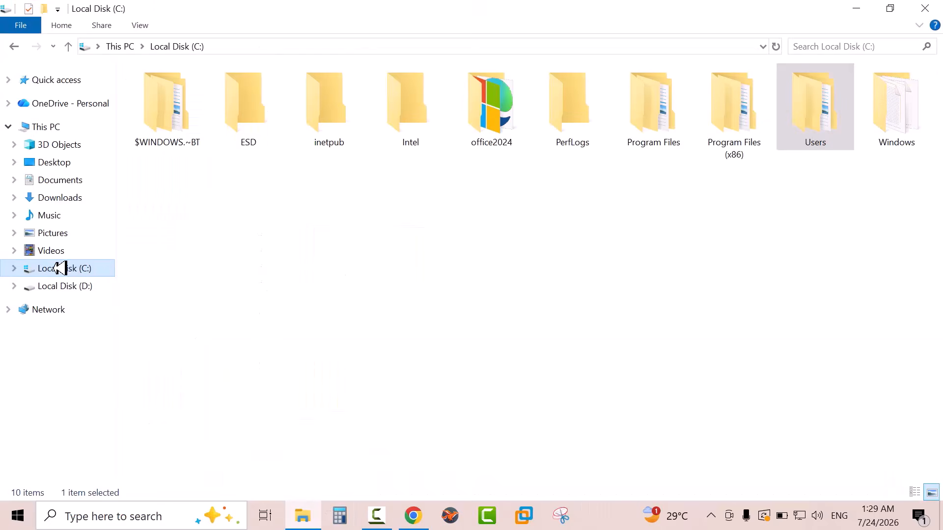
{"action": "double_click", "coordinate": [505, 129]}
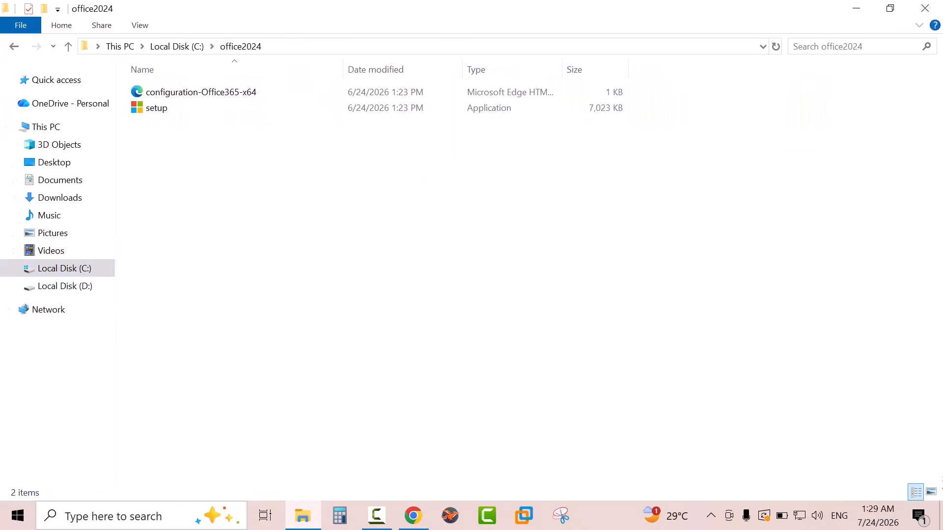
{"action": "left_click", "coordinate": [936, 495]}
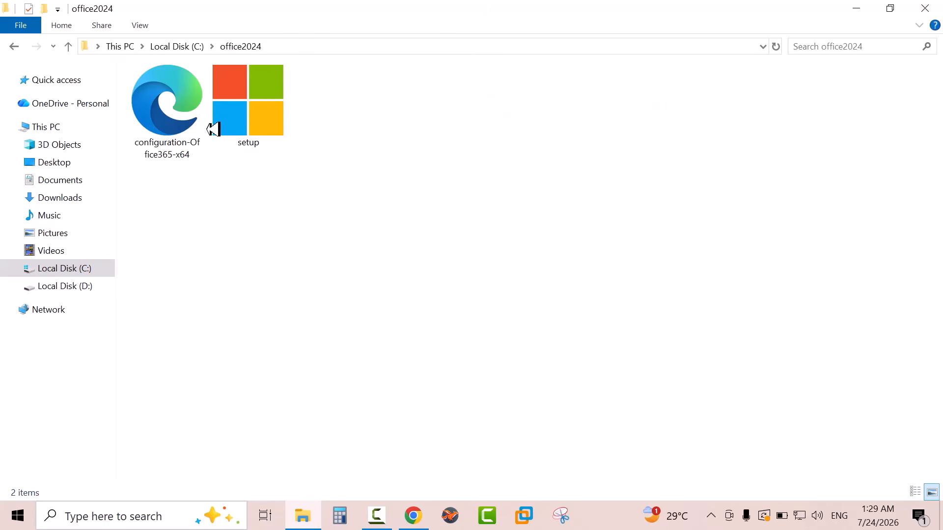
Permanently delete the configuration-Office365-x64 file from the office2024 folder
{"action": "left_click", "coordinate": [183, 145]}
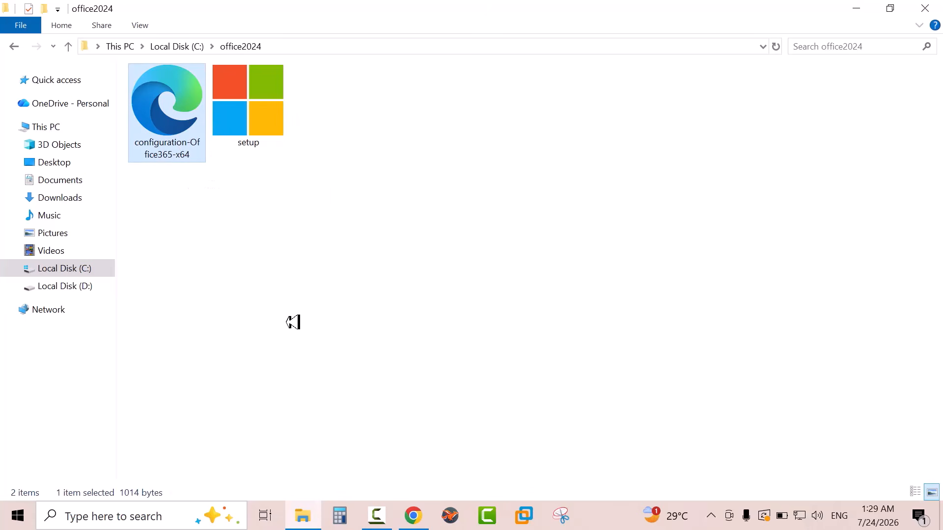
{"action": "key", "text": "shift+Delete"}
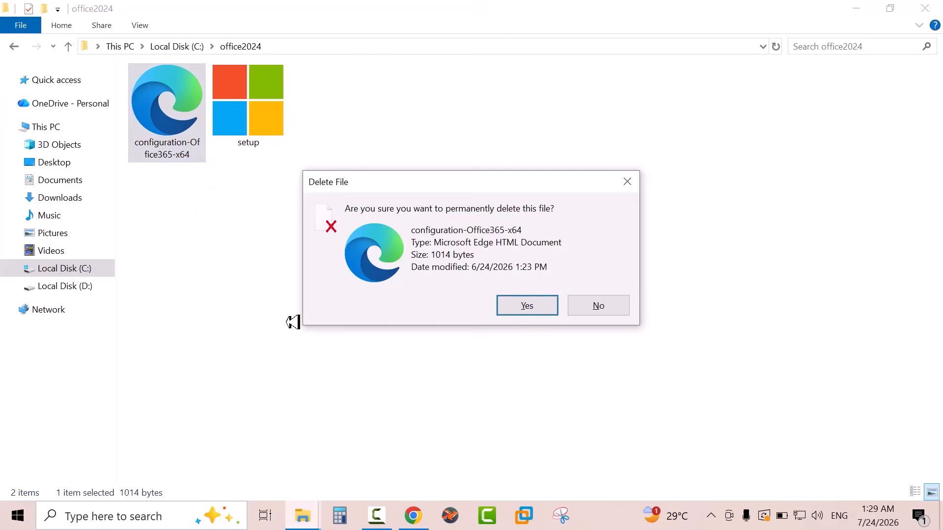
{"action": "key", "text": "Return"}
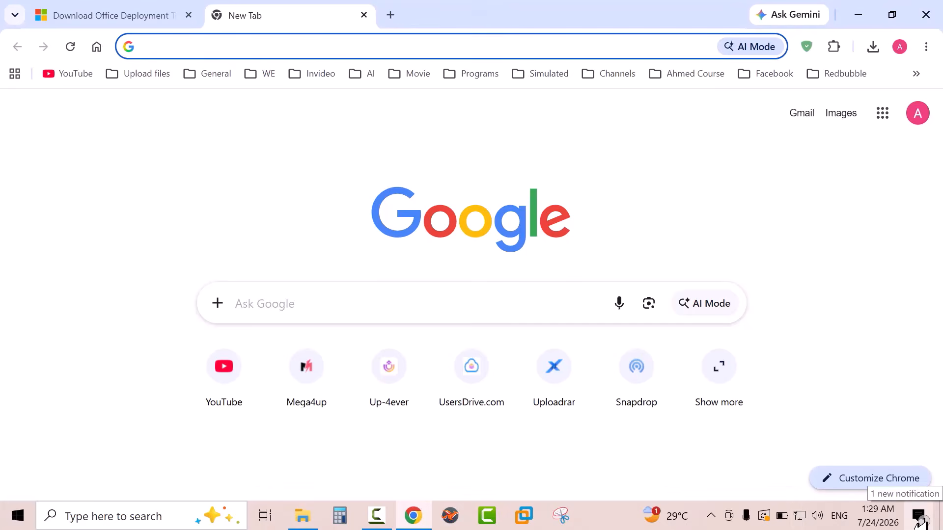
Find the Office Customization Tool in a new Chrome tab and open its deployment settings page
{"action": "type", "text": "office c"}
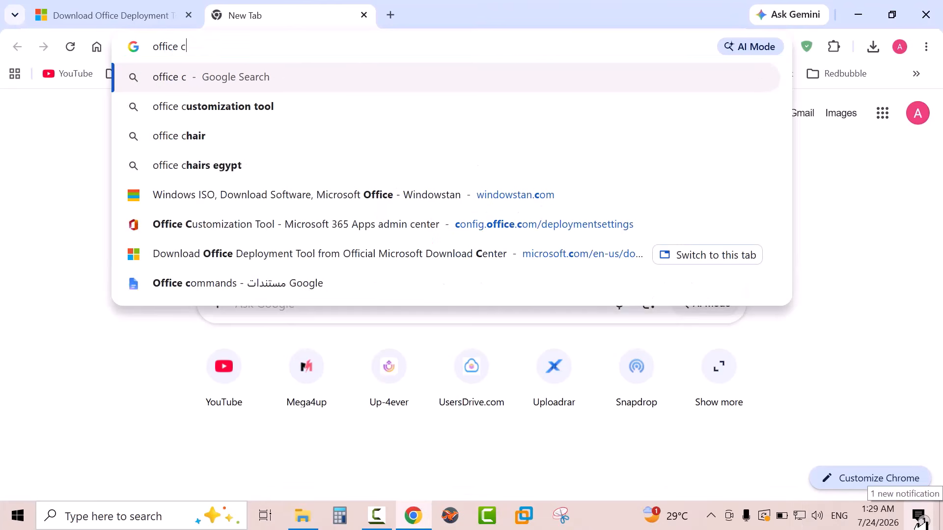
{"action": "type", "text": "ust"}
{"action": "key", "text": "Return"}
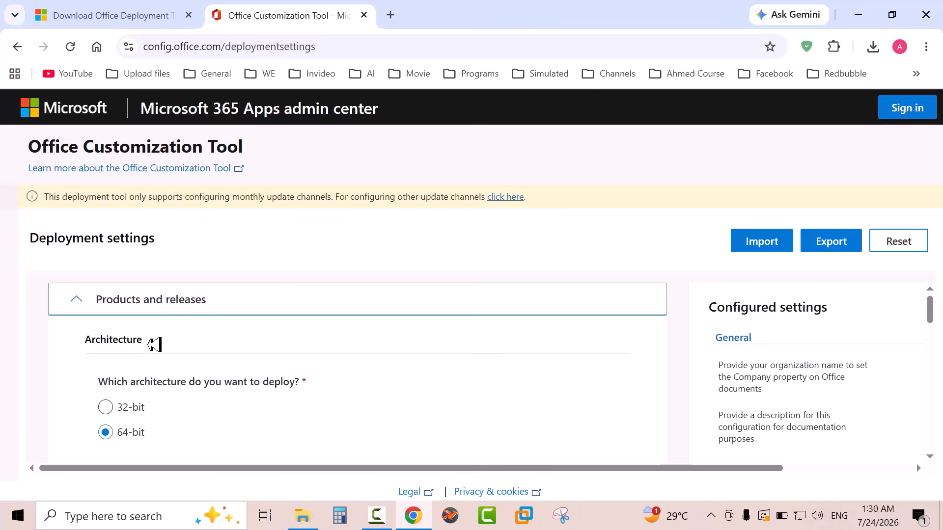
Check the computer's system type in the This PC properties to decide which Office architecture to deploy
{"action": "left_click_drag", "start_coordinate": [154, 344], "coordinate": [64, 339]}
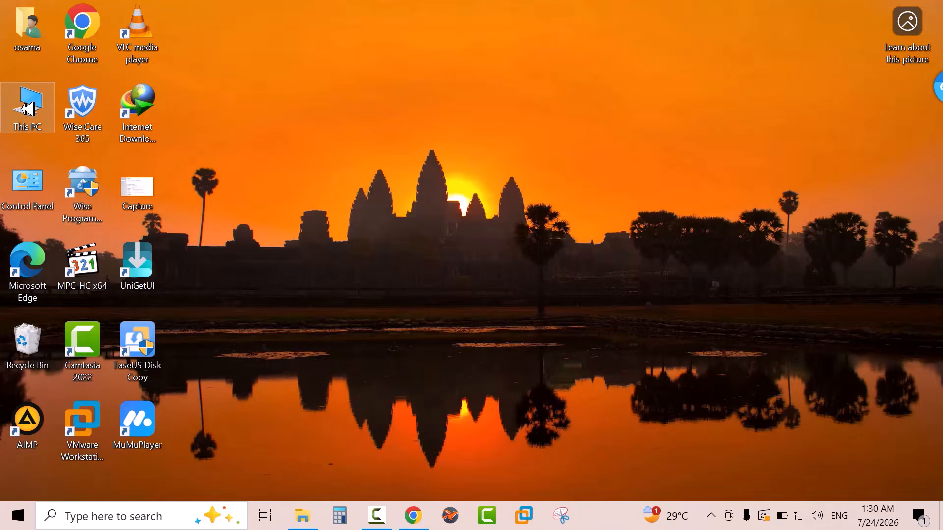
{"action": "right_click", "coordinate": [28, 109]}
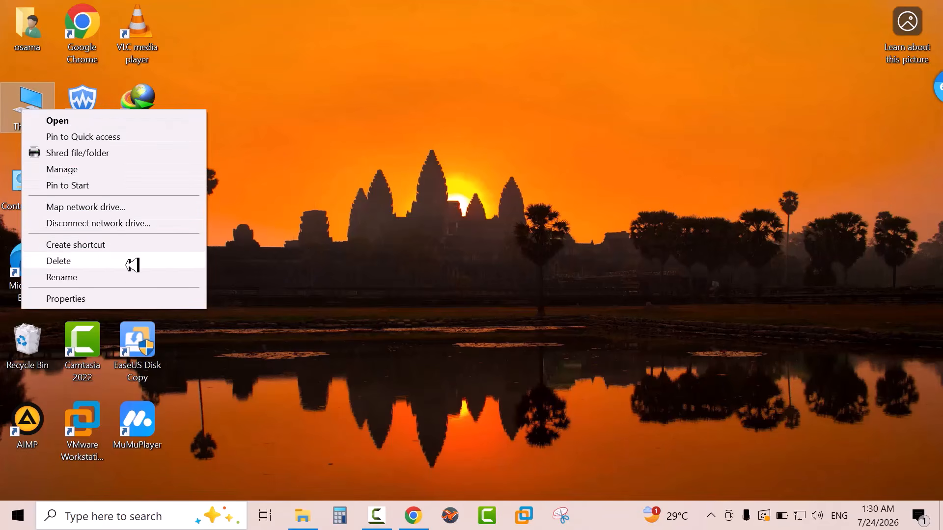
{"action": "left_click", "coordinate": [189, 299]}
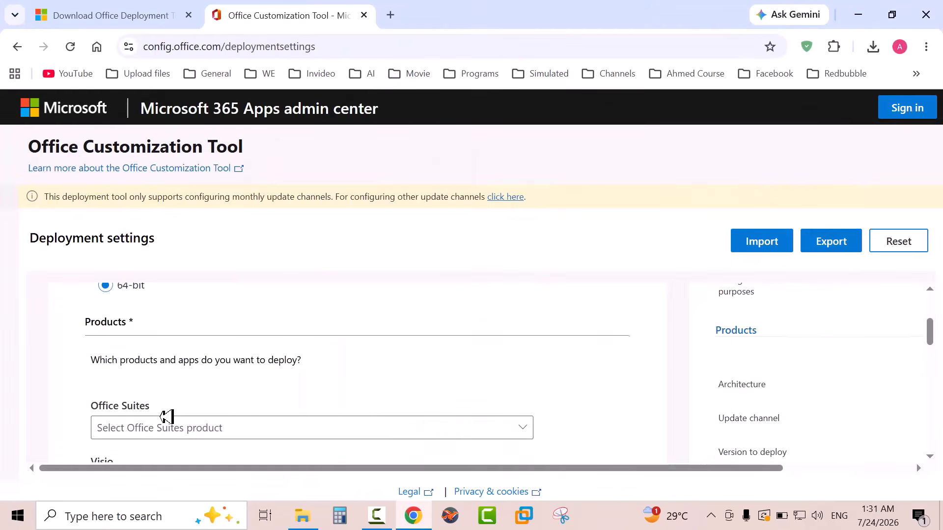
In the Office Customization Tool, set the Office Suites product to Office LTSC Professional Plus 2024 - Volume License
{"action": "scroll", "coordinate": [630, 382], "scroll_direction": "down", "scroll_amount": 1}
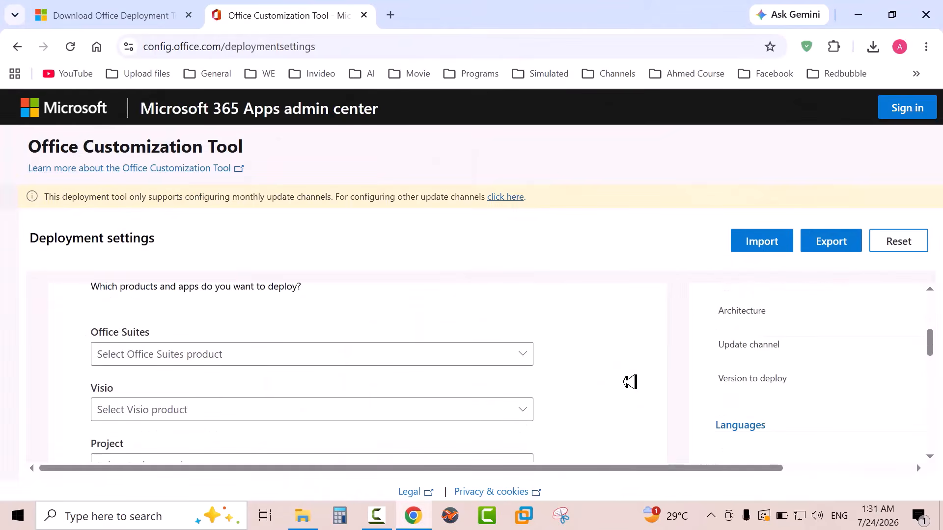
{"action": "left_click", "coordinate": [510, 351]}
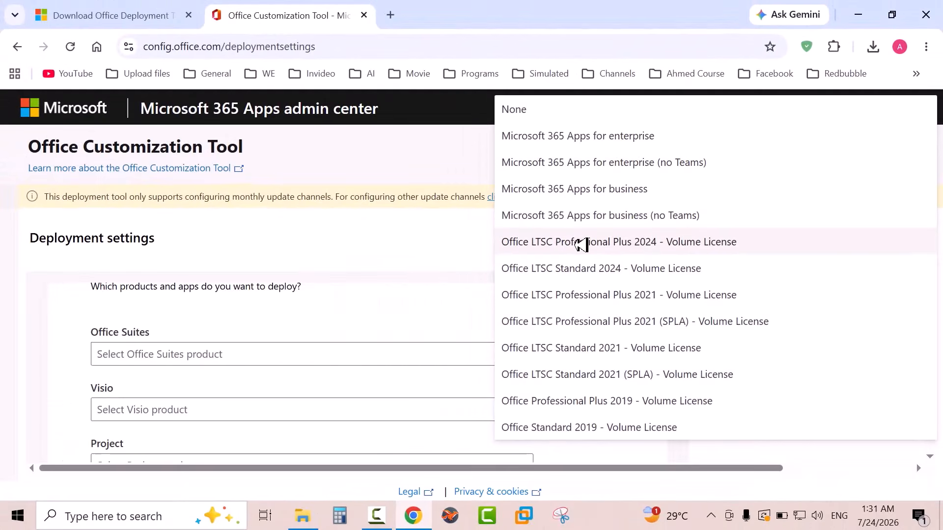
{"action": "left_click", "coordinate": [582, 244]}
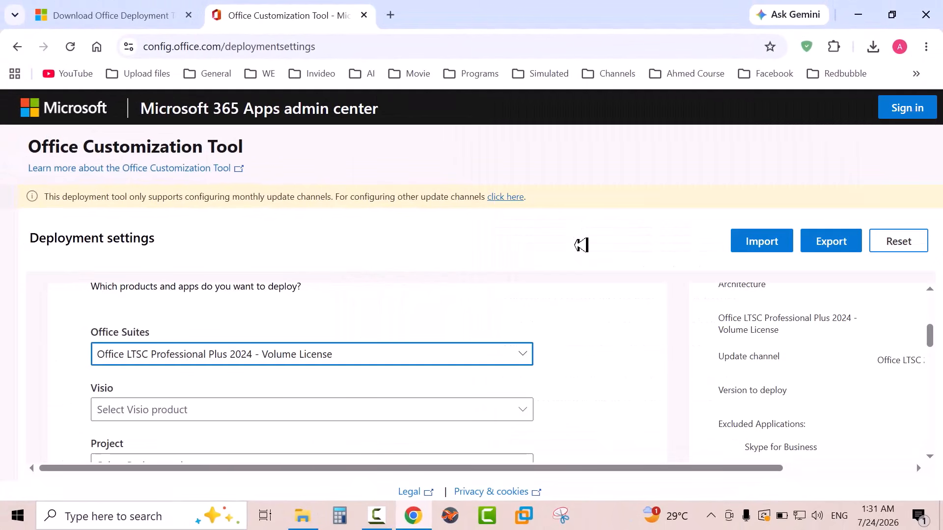
Exclude OneDrive Desktop, Outlook (classic), Publisher and OneNote from the deployment, and continue to the Language settings
{"action": "scroll", "coordinate": [565, 308], "scroll_direction": "down", "scroll_amount": 7}
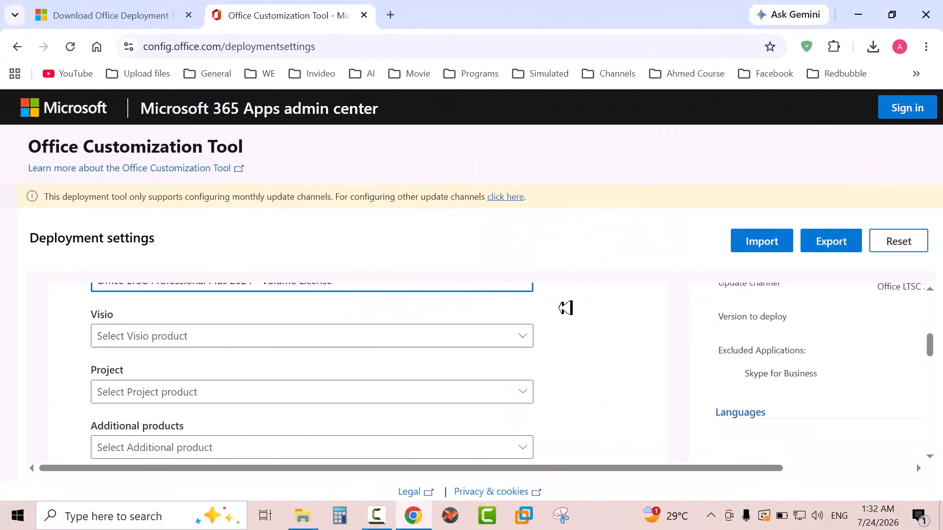
{"action": "scroll", "coordinate": [566, 307], "scroll_direction": "down", "scroll_amount": 3}
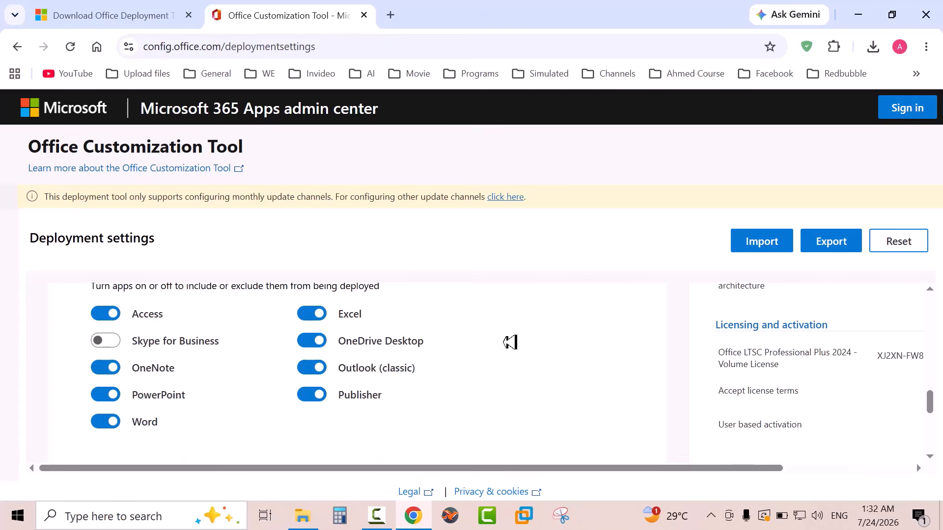
{"action": "left_click", "coordinate": [312, 341]}
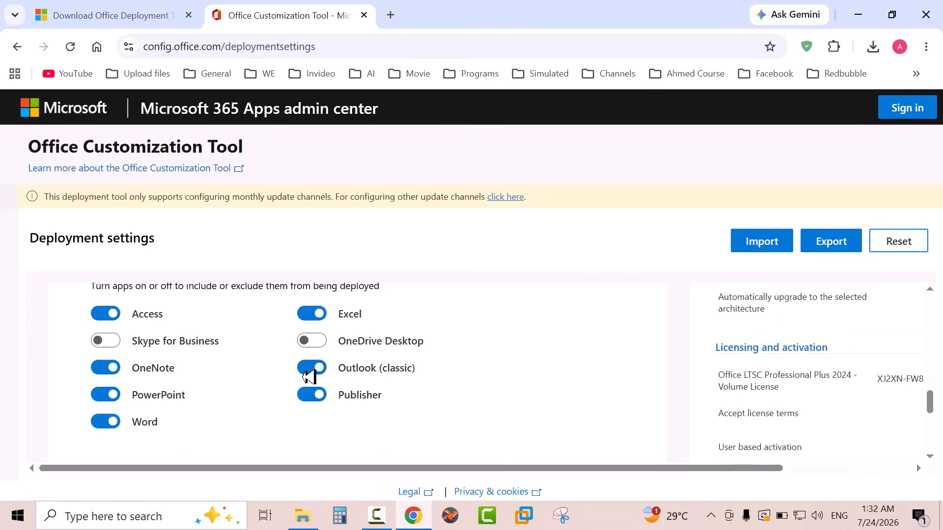
{"action": "left_click", "coordinate": [311, 368]}
{"action": "left_click", "coordinate": [311, 393]}
{"action": "left_click", "coordinate": [105, 367]}
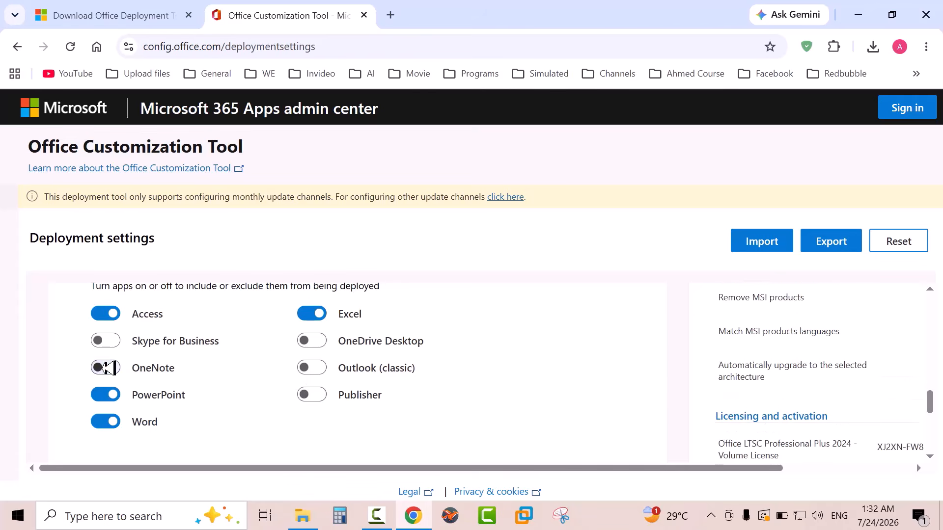
{"action": "scroll", "coordinate": [242, 386], "scroll_direction": "down", "scroll_amount": 1}
{"action": "left_click", "coordinate": [130, 400]}
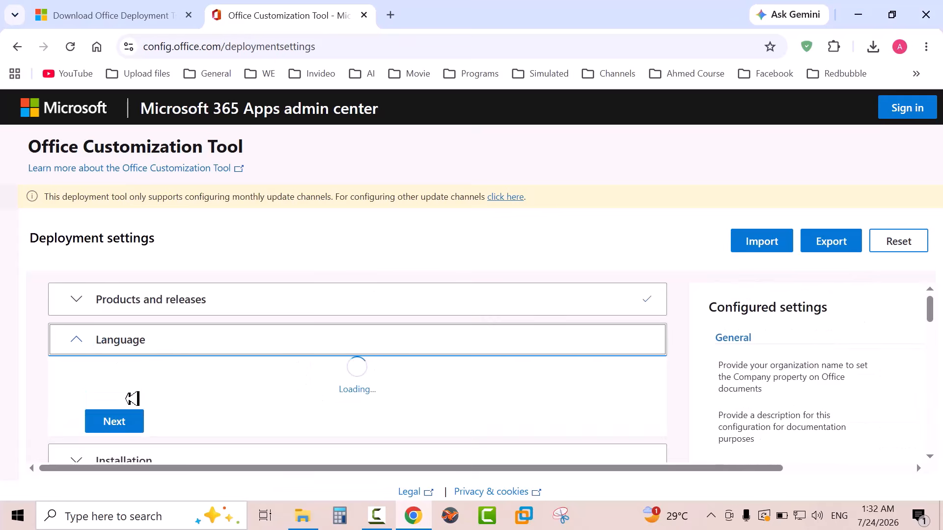
Set the primary language to English (United States)
{"action": "scroll", "coordinate": [274, 394], "scroll_direction": "down", "scroll_amount": 1}
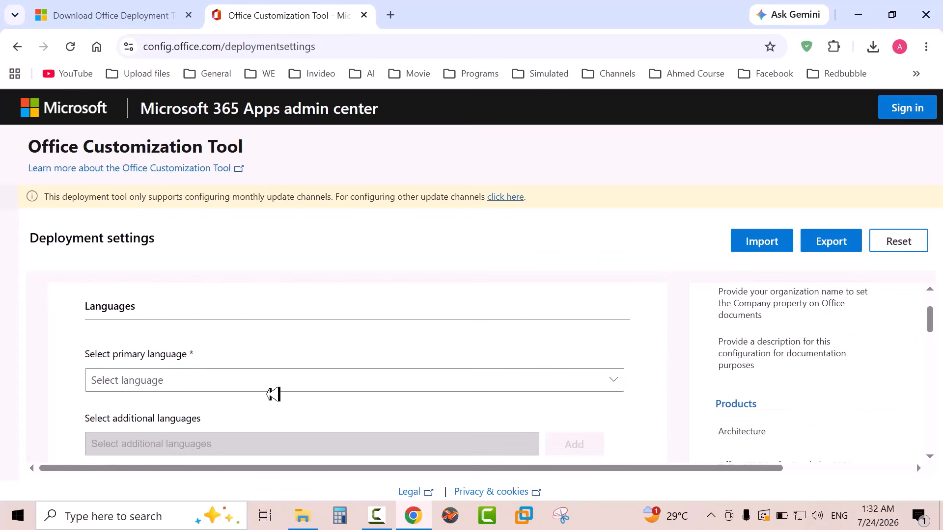
{"action": "left_click", "coordinate": [619, 381]}
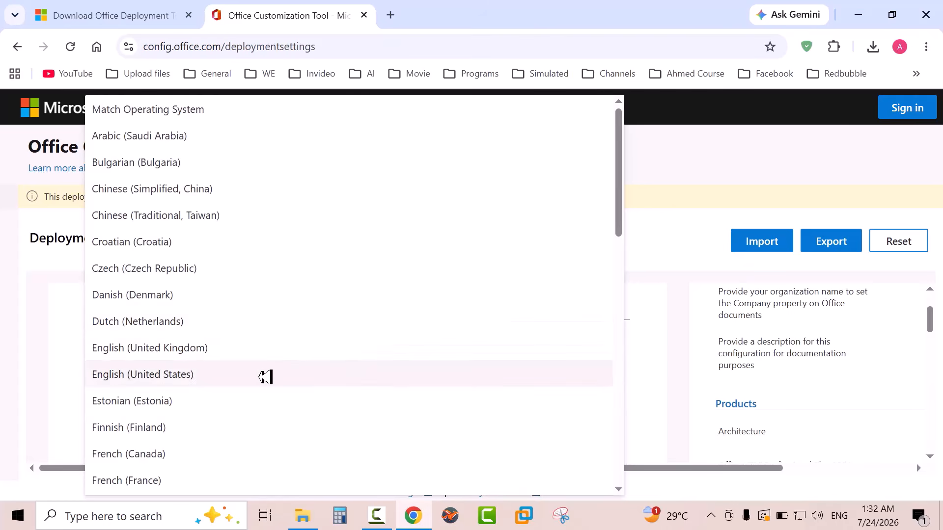
{"action": "left_click", "coordinate": [266, 377]}
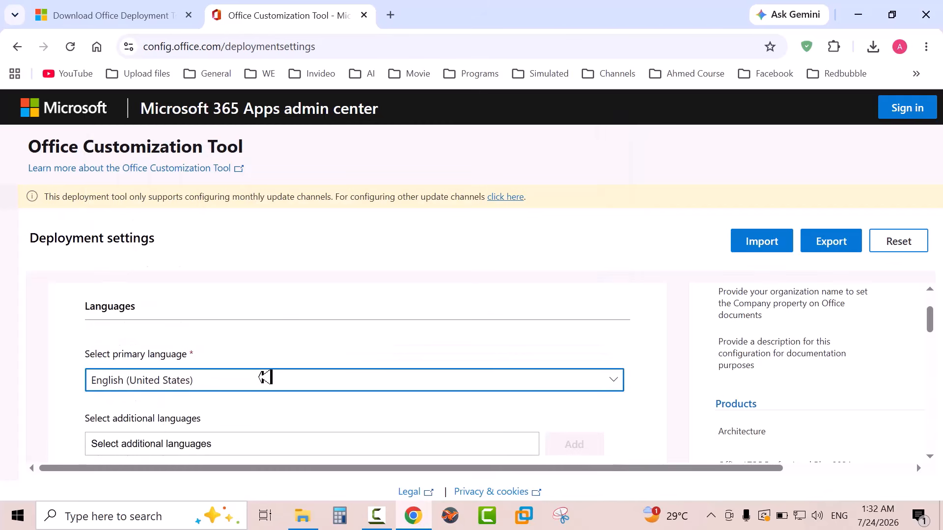
Add French (France) as an additional language for the deployment
{"action": "scroll", "coordinate": [265, 376], "scroll_direction": "down", "scroll_amount": 1}
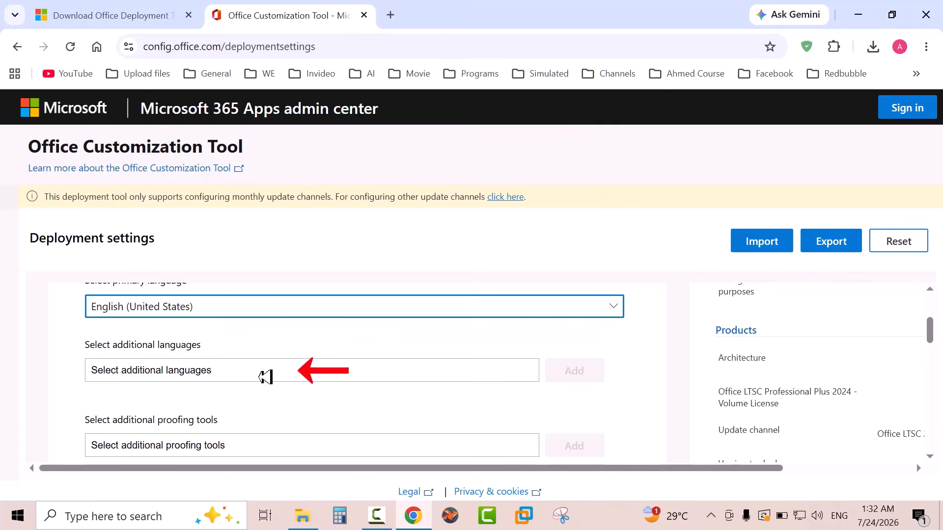
{"action": "left_click", "coordinate": [457, 373]}
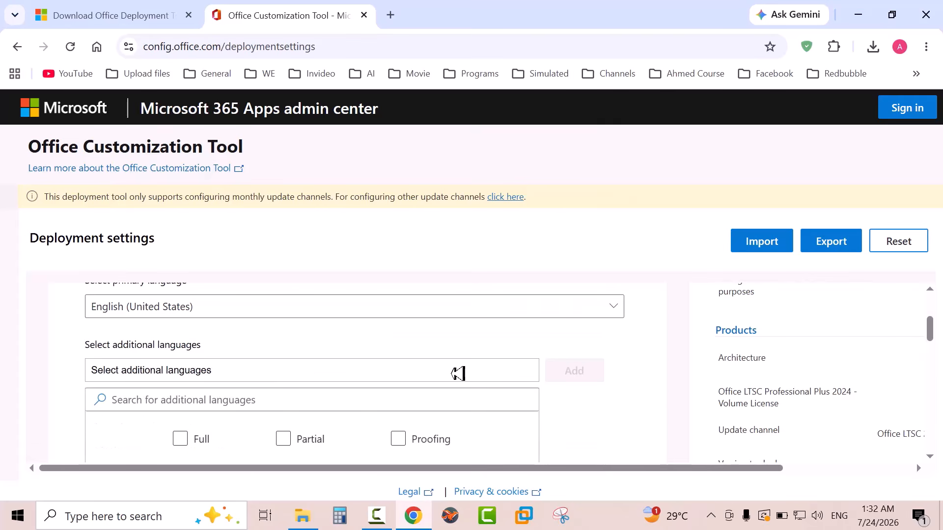
{"action": "scroll", "coordinate": [457, 373], "scroll_direction": "down", "scroll_amount": 4}
{"action": "scroll", "coordinate": [457, 373], "scroll_direction": "down", "scroll_amount": 5}
{"action": "left_click", "coordinate": [105, 381]}
{"action": "scroll", "coordinate": [583, 384], "scroll_direction": "up", "scroll_amount": 2}
{"action": "scroll", "coordinate": [582, 383], "scroll_direction": "up", "scroll_amount": 1}
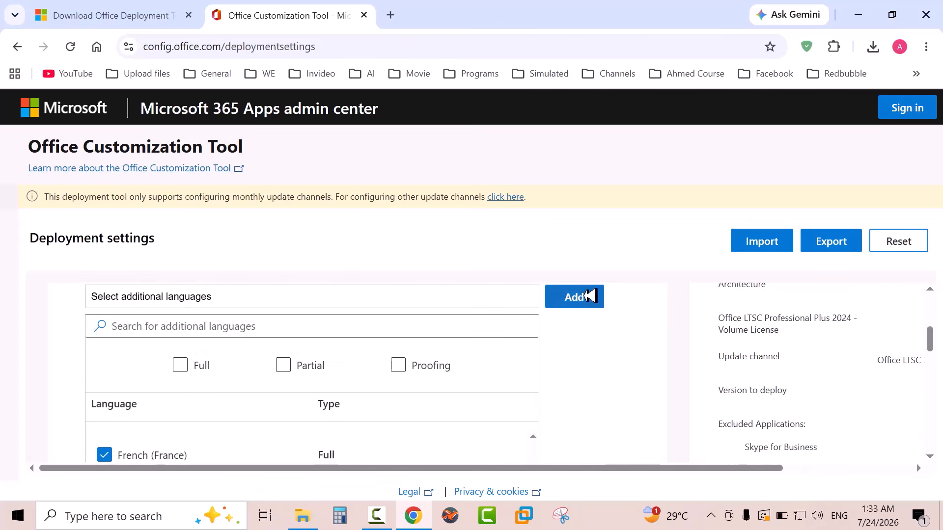
{"action": "left_click", "coordinate": [590, 296]}
Continue past the language and installation settings, and turn off uninstalling MSI versions of Office, including Visio and Project, in the upgrade options
{"action": "left_click", "coordinate": [120, 432]}
{"action": "scroll", "coordinate": [412, 381], "scroll_direction": "down", "scroll_amount": 5}
{"action": "left_click", "coordinate": [118, 371]}
{"action": "scroll", "coordinate": [420, 368], "scroll_direction": "down", "scroll_amount": 4}
{"action": "scroll", "coordinate": [421, 369], "scroll_direction": "down", "scroll_amount": 2}
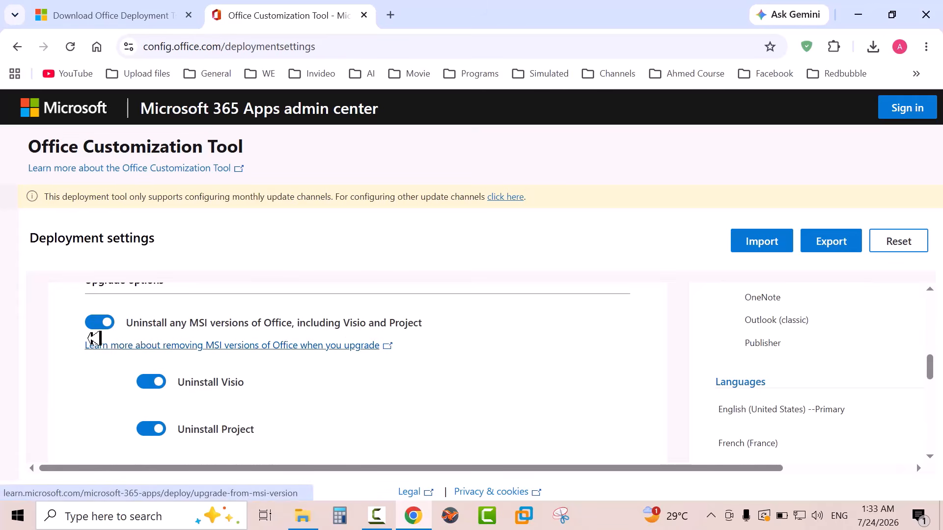
{"action": "left_click", "coordinate": [96, 324]}
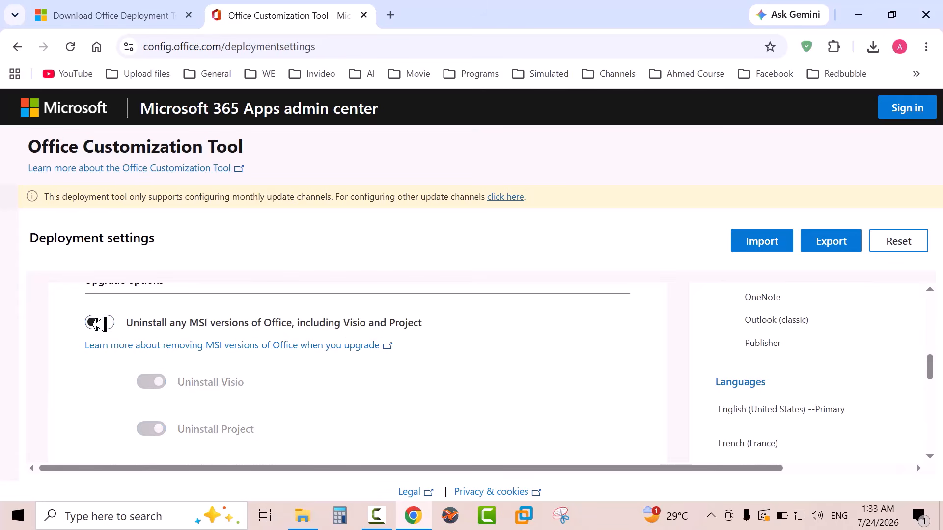
Continue through the remaining deployment sections with their default settings and finish the configuration after the application preferences
{"action": "scroll", "coordinate": [118, 339], "scroll_direction": "down", "scroll_amount": 3}
{"action": "left_click", "coordinate": [130, 346]}
{"action": "left_click", "coordinate": [123, 362]}
{"action": "left_click", "coordinate": [123, 360]}
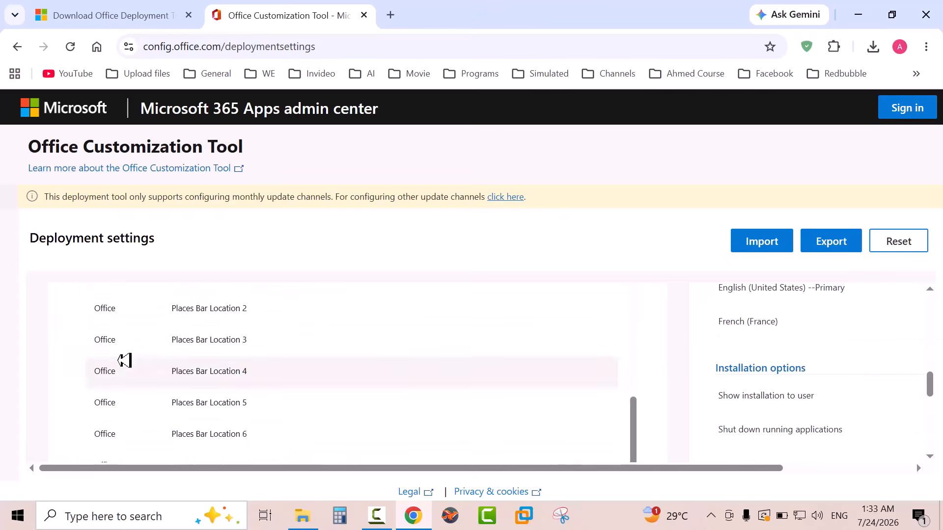
{"action": "scroll", "coordinate": [121, 361], "scroll_direction": "down", "scroll_amount": 3}
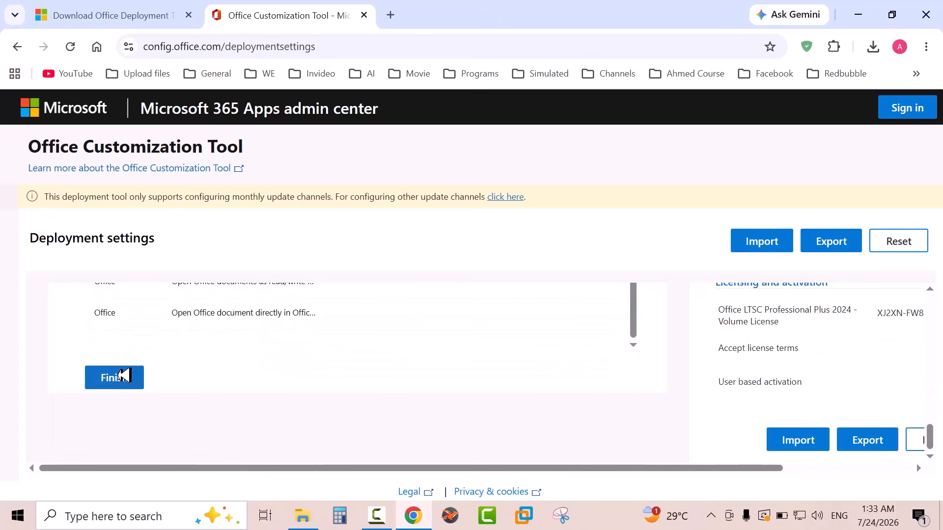
{"action": "left_click", "coordinate": [122, 376]}
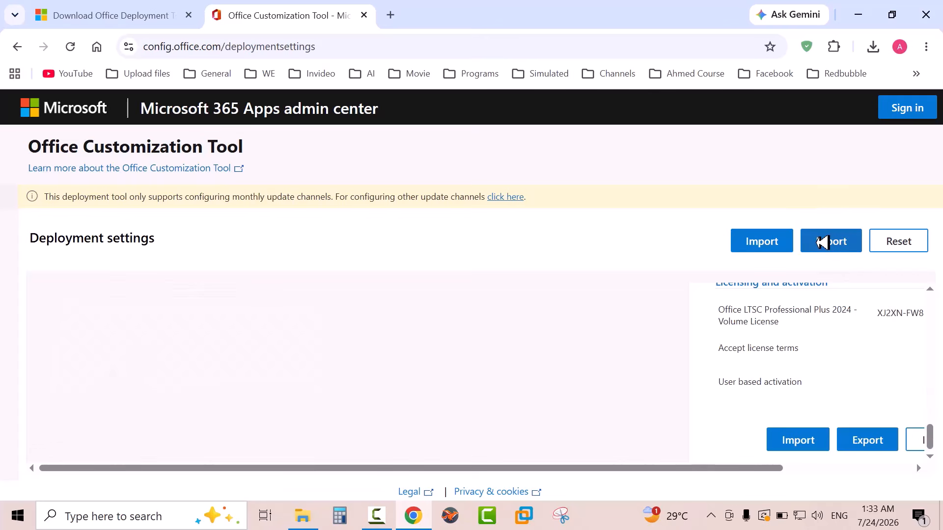
Export the configuration as Configuration with Office Open XML formats as the default file format, accepting the license agreement terms
{"action": "left_click", "coordinate": [821, 242]}
{"action": "scroll", "coordinate": [467, 301], "scroll_direction": "down", "scroll_amount": 2}
{"action": "left_click", "coordinate": [239, 263]}
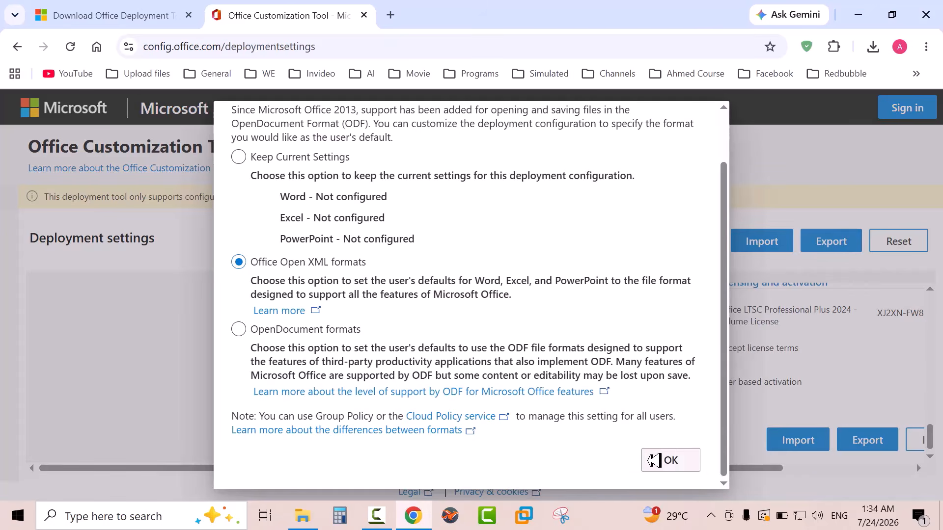
{"action": "left_click", "coordinate": [670, 460]}
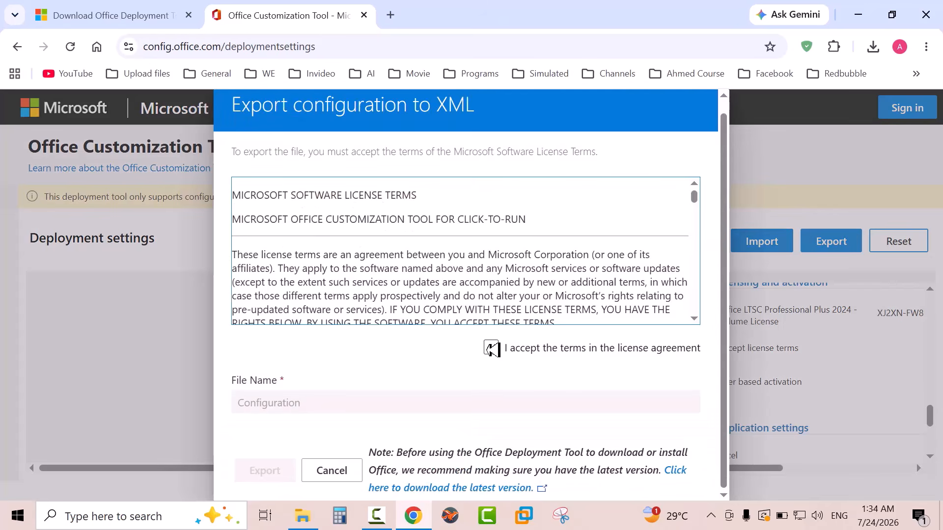
{"action": "left_click", "coordinate": [490, 348]}
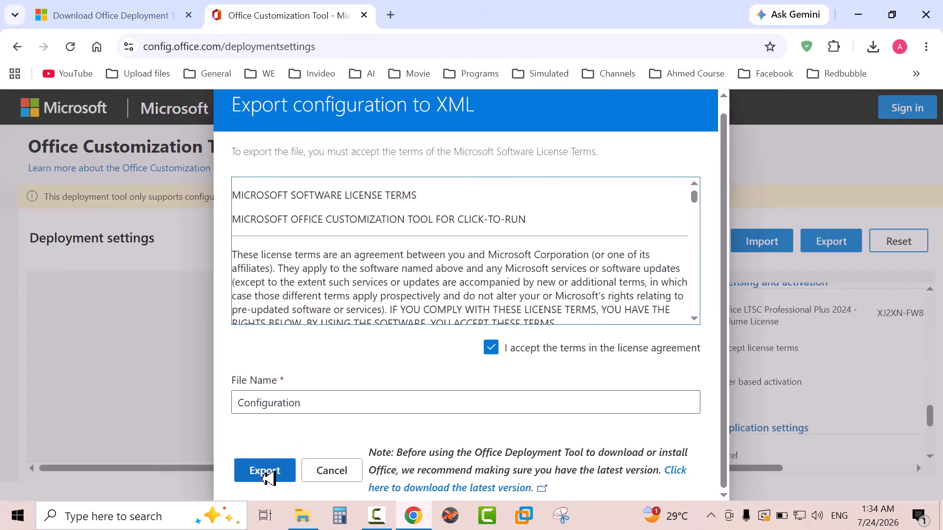
{"action": "left_click", "coordinate": [266, 472]}
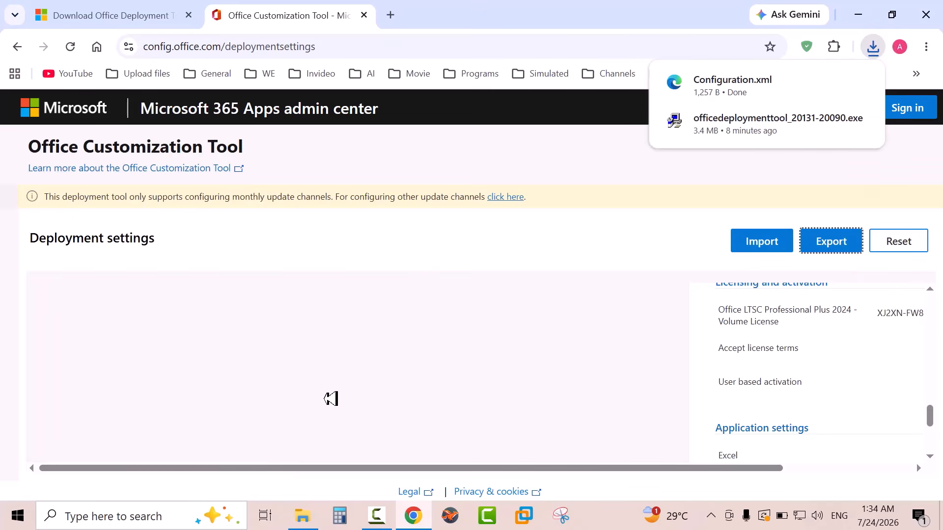
Move the exported Configuration file from Downloads into C:\office2024 and display that folder's contents as large thumbnails
{"action": "left_click", "coordinate": [834, 80]}
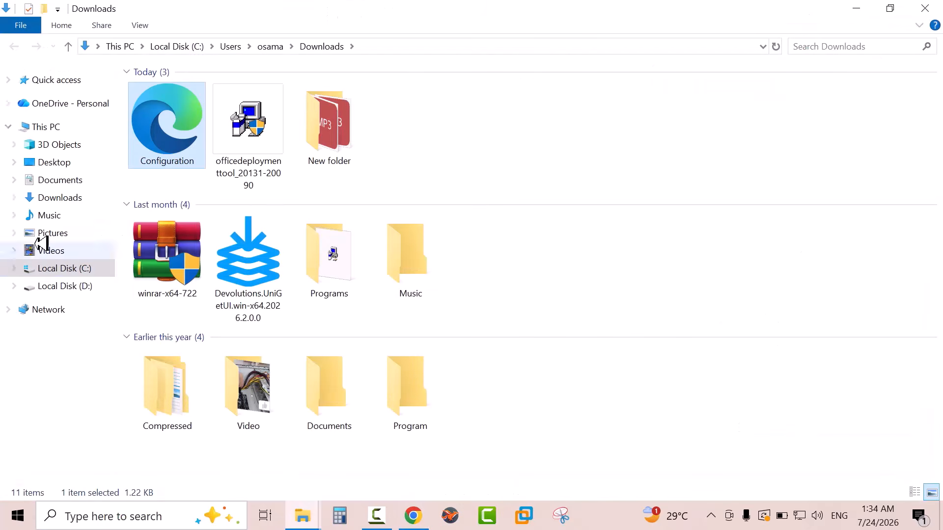
{"action": "right_click", "coordinate": [166, 138]}
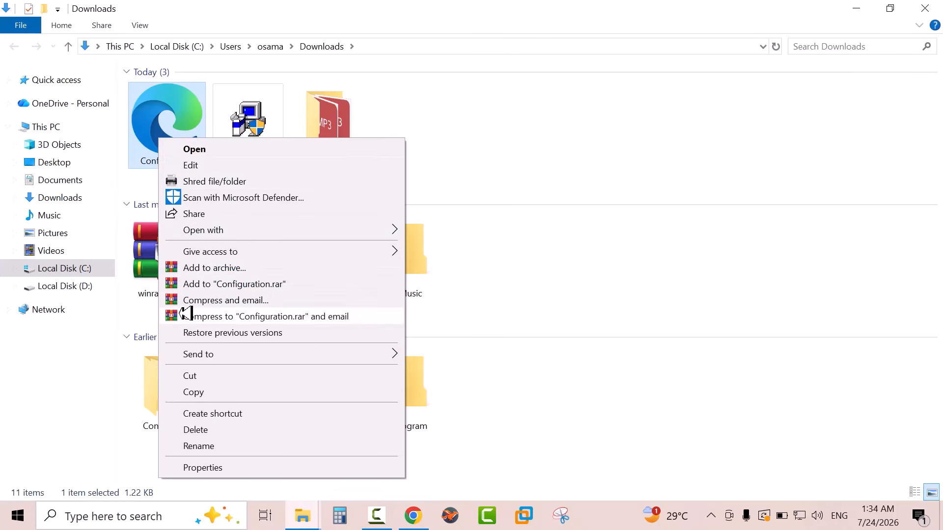
{"action": "left_click", "coordinate": [191, 375]}
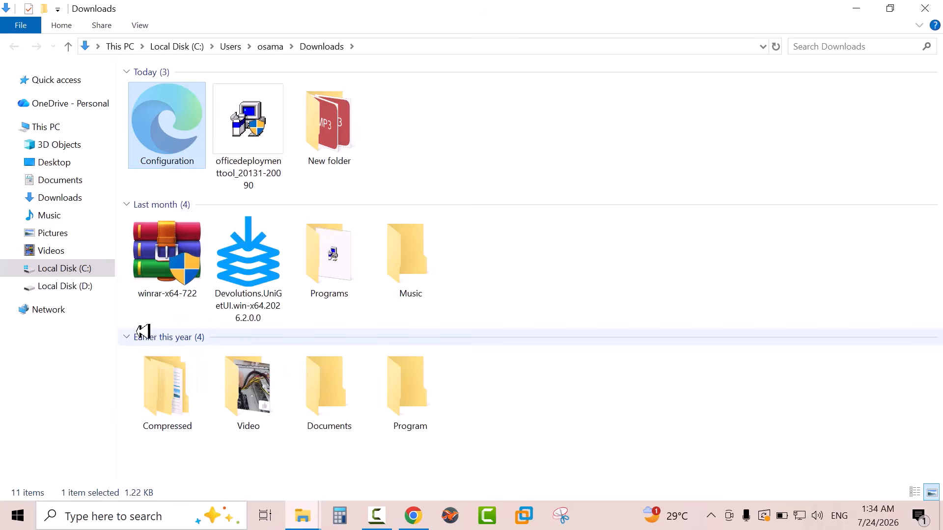
{"action": "left_click", "coordinate": [80, 265]}
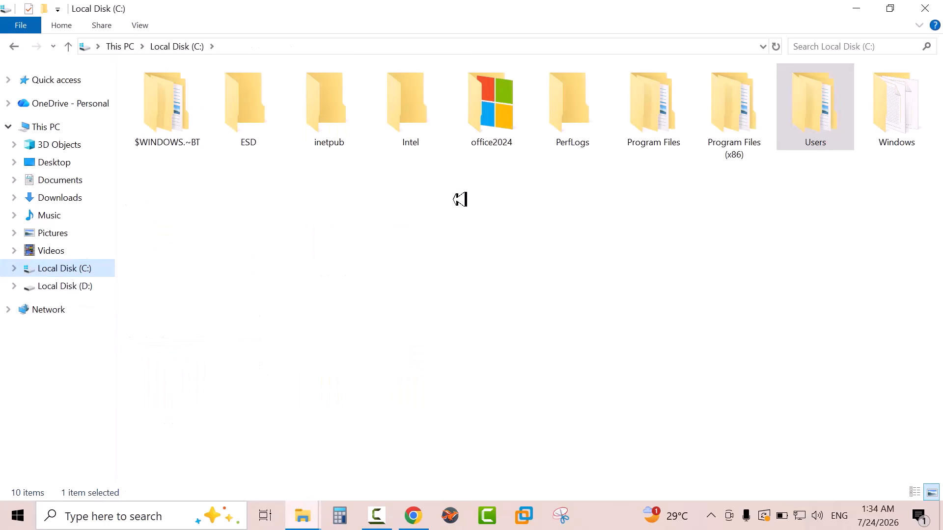
{"action": "left_click", "coordinate": [490, 102]}
{"action": "double_click", "coordinate": [490, 101]}
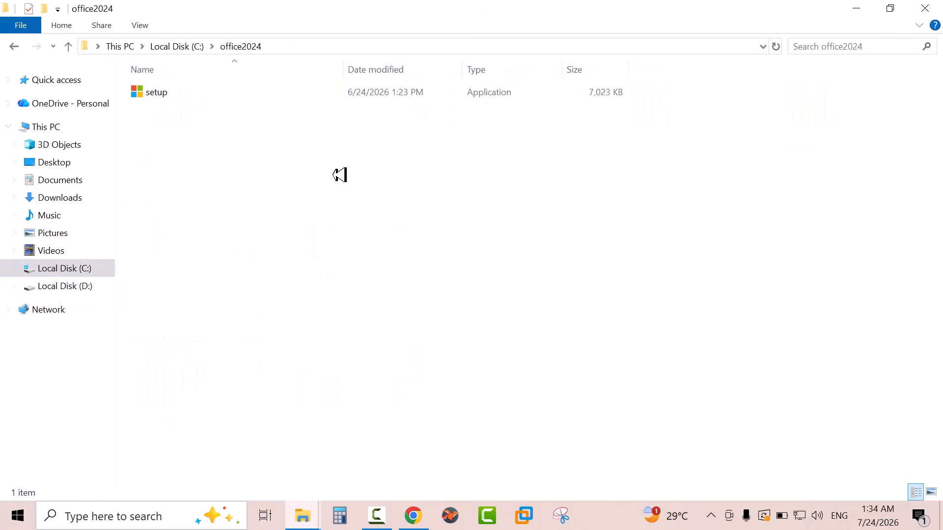
{"action": "right_click", "coordinate": [283, 160]}
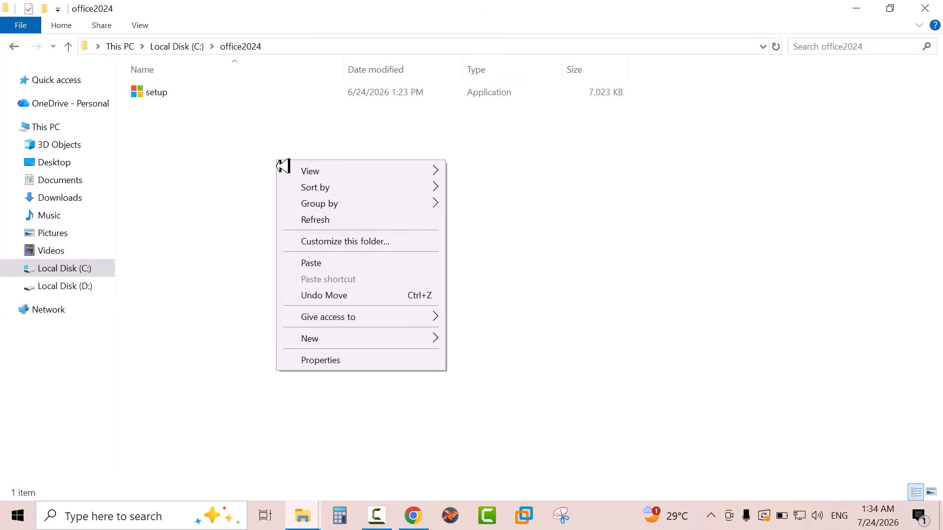
{"action": "left_click", "coordinate": [294, 262]}
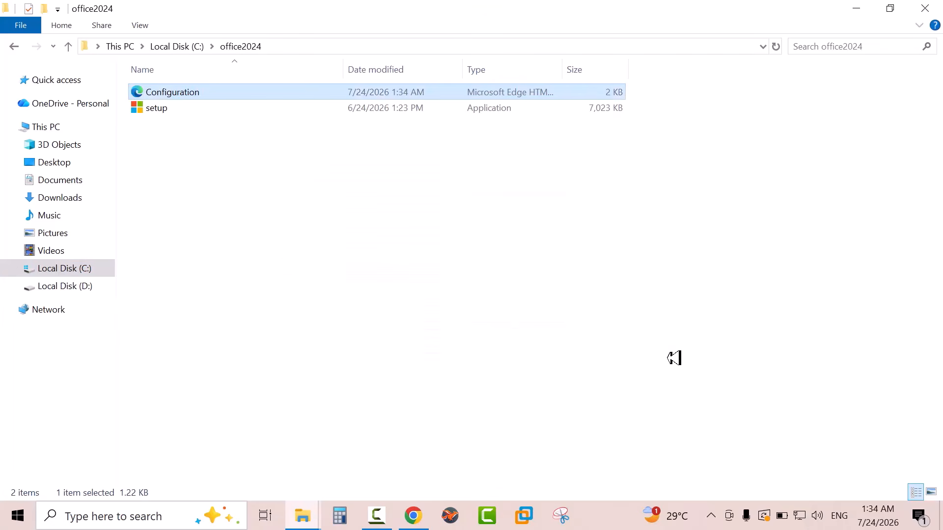
{"action": "left_click", "coordinate": [931, 492]}
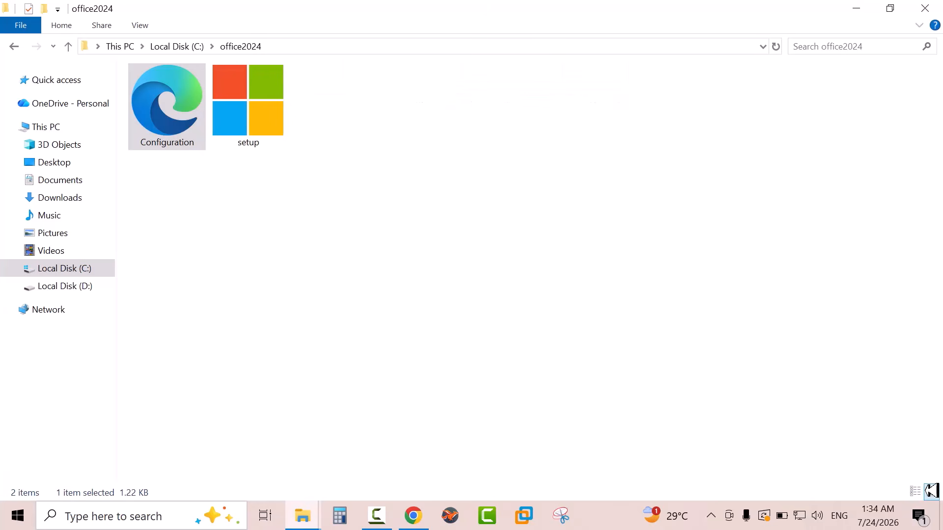
Copy the full path of the office2024 folder
{"action": "left_click", "coordinate": [310, 48]}
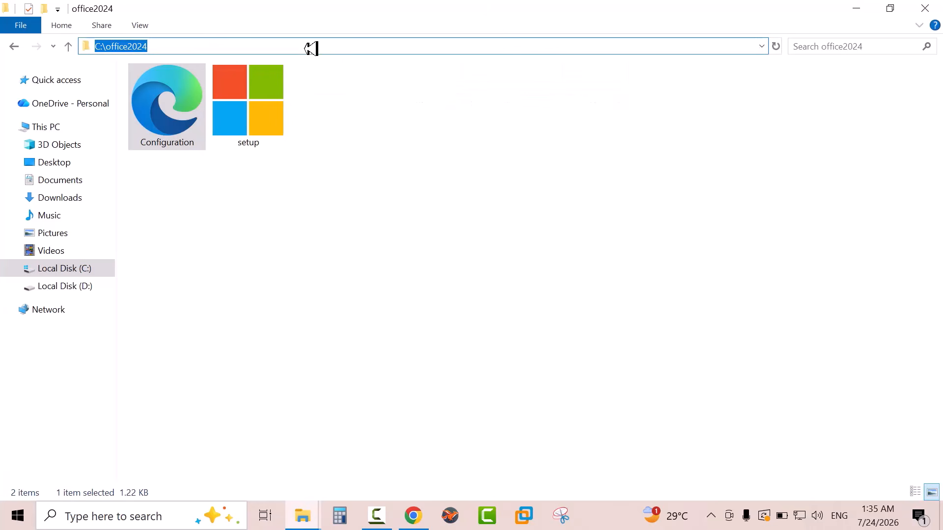
{"action": "right_click", "coordinate": [118, 43]}
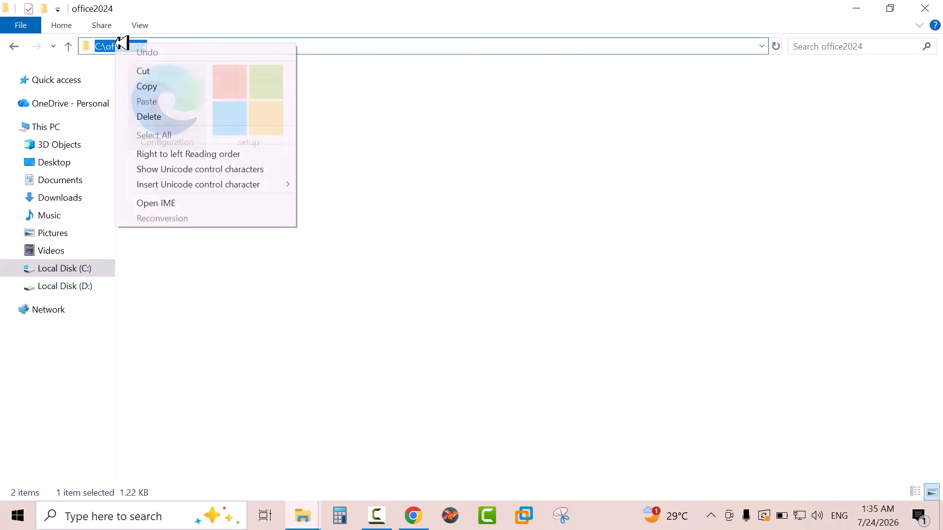
{"action": "left_click", "coordinate": [145, 86]}
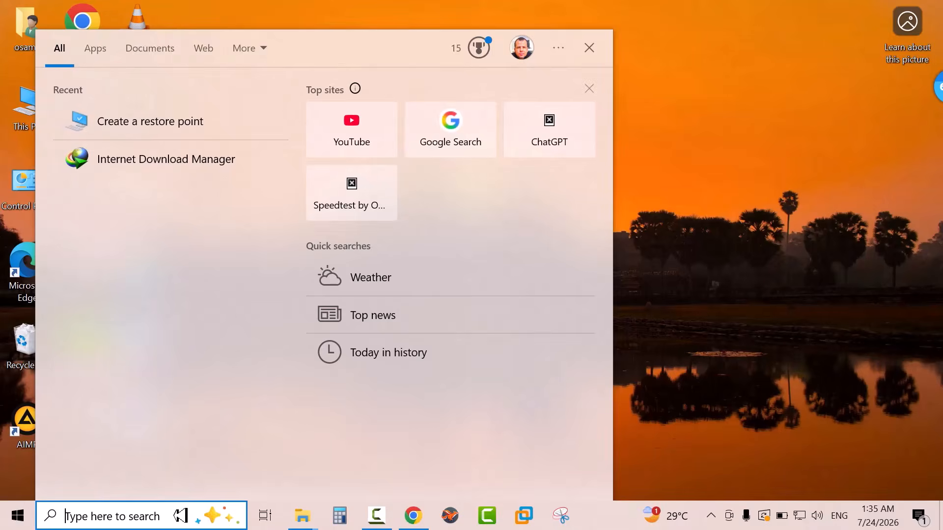
Start Command Prompt as administrator and change the working directory to C:\office2024
{"action": "type", "text": "cmd"}
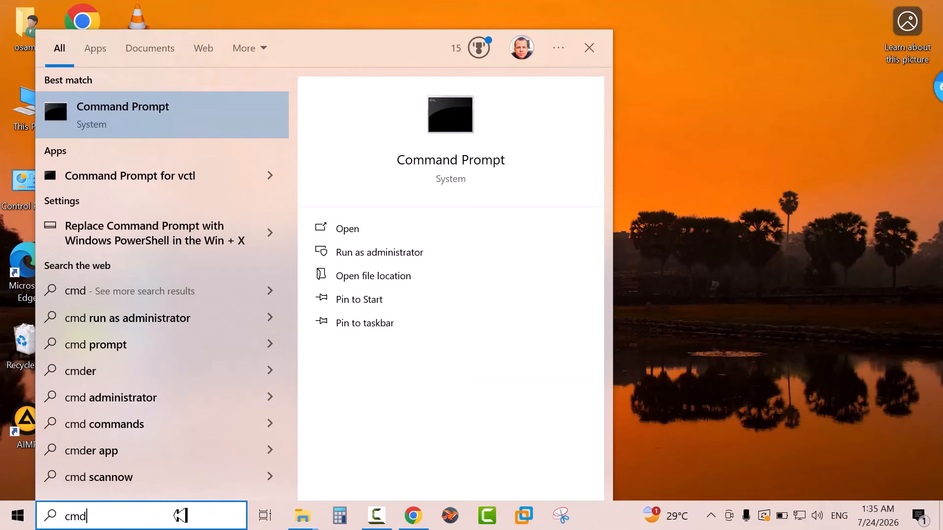
{"action": "right_click", "coordinate": [248, 119]}
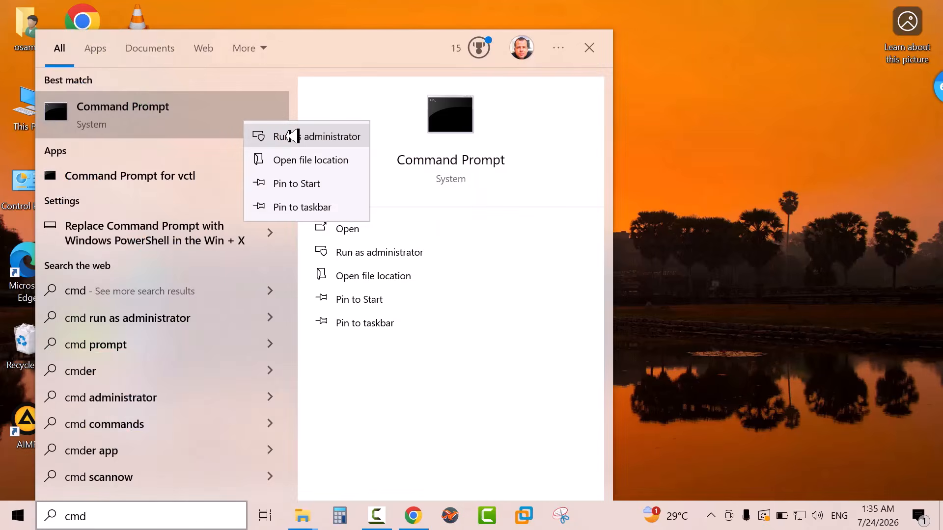
{"action": "left_click", "coordinate": [292, 136]}
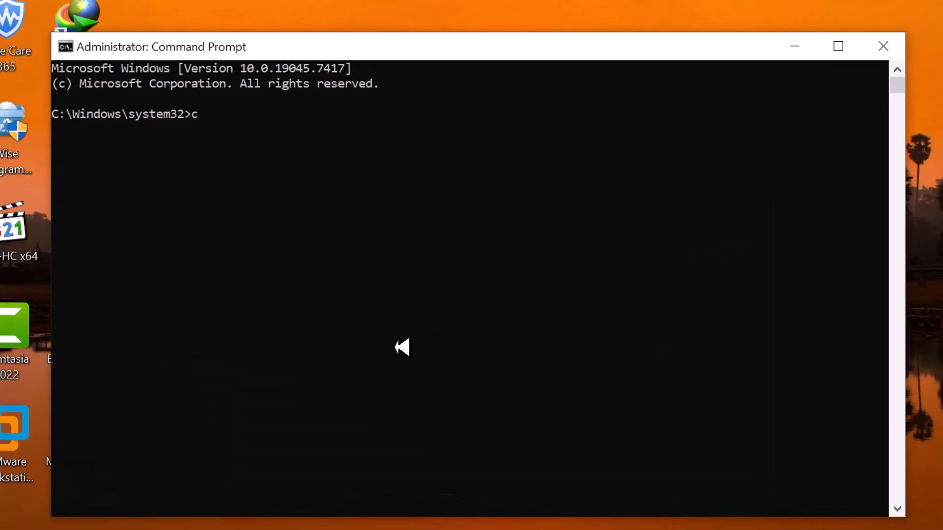
{"action": "type", "text": "cd C:\\office2024"}
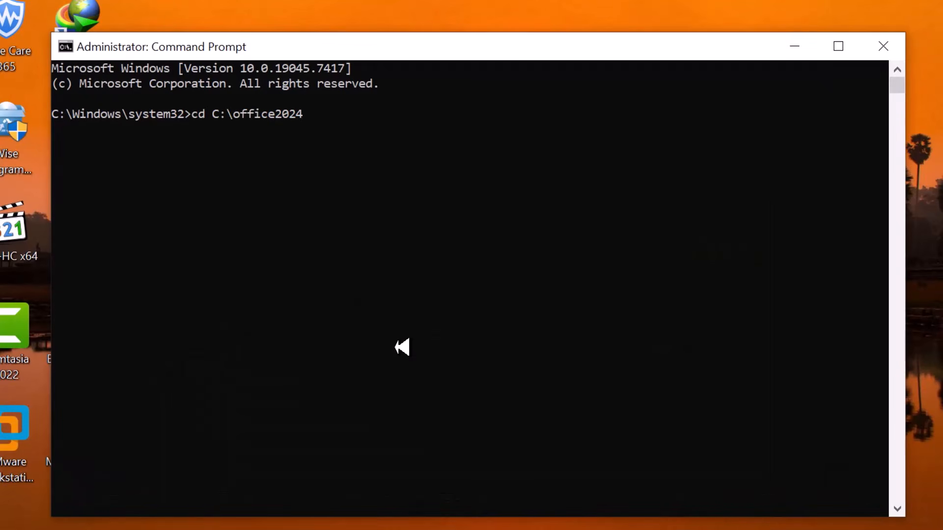
{"action": "key", "text": "Return"}
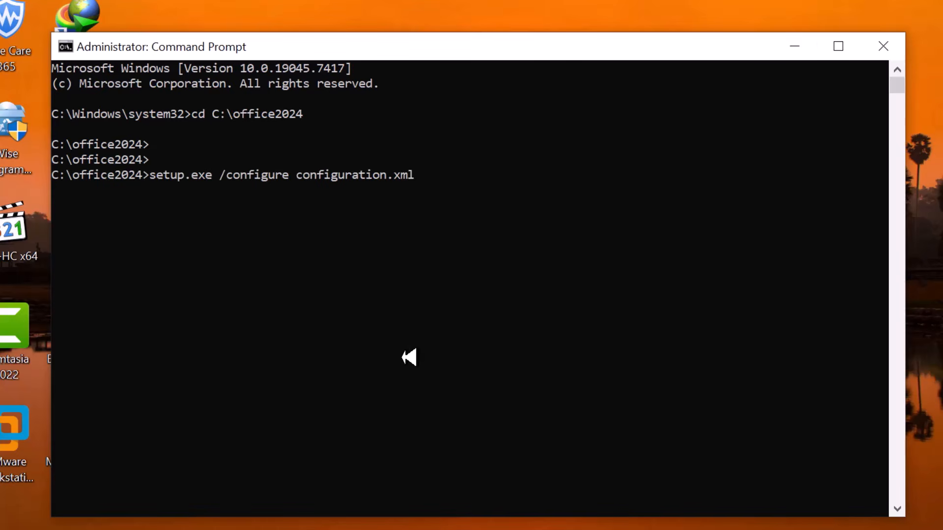
Run setup.exe /configure configuration.xml to install Office, and close the installer and Command Prompt when it finishes
{"action": "key", "text": "Return"}
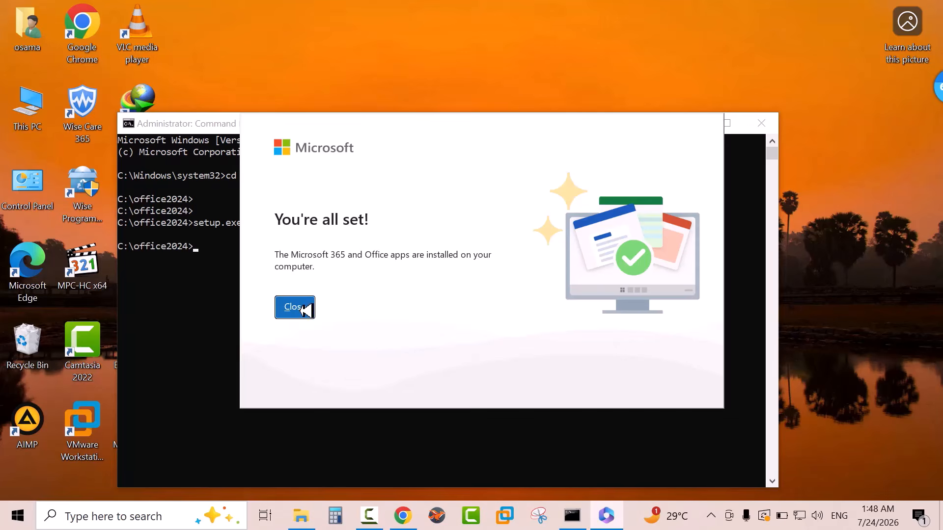
{"action": "left_click", "coordinate": [292, 305]}
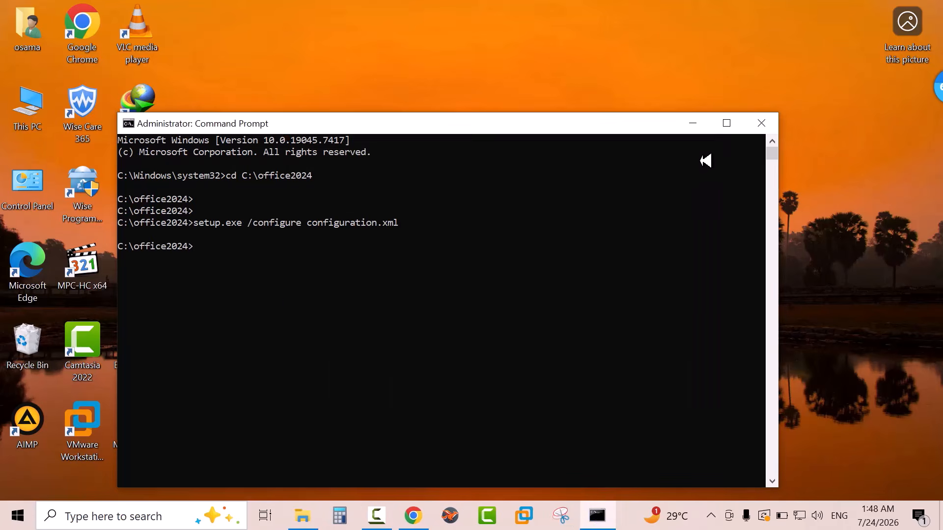
{"action": "left_click", "coordinate": [761, 123]}
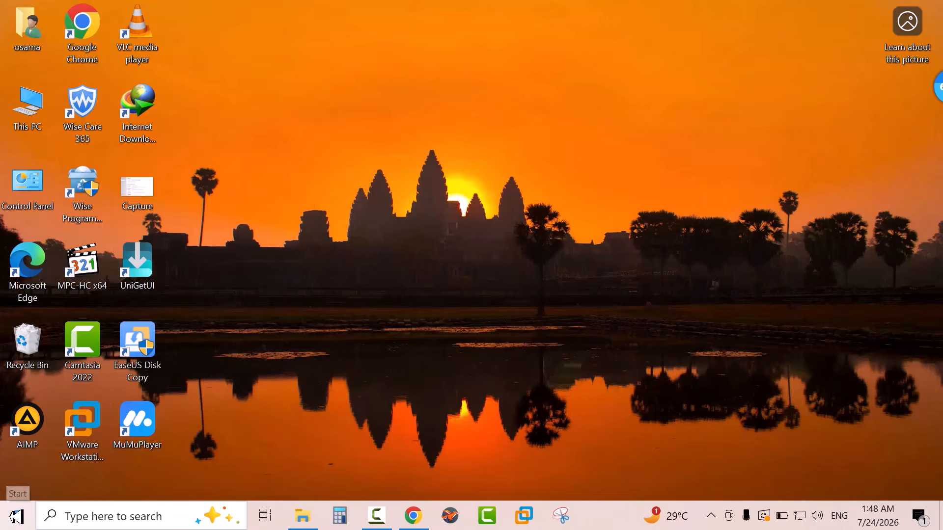
Look through the full list of installed apps for the Office programs such as Excel, PowerPoint and Word
{"action": "left_click", "coordinate": [21, 514]}
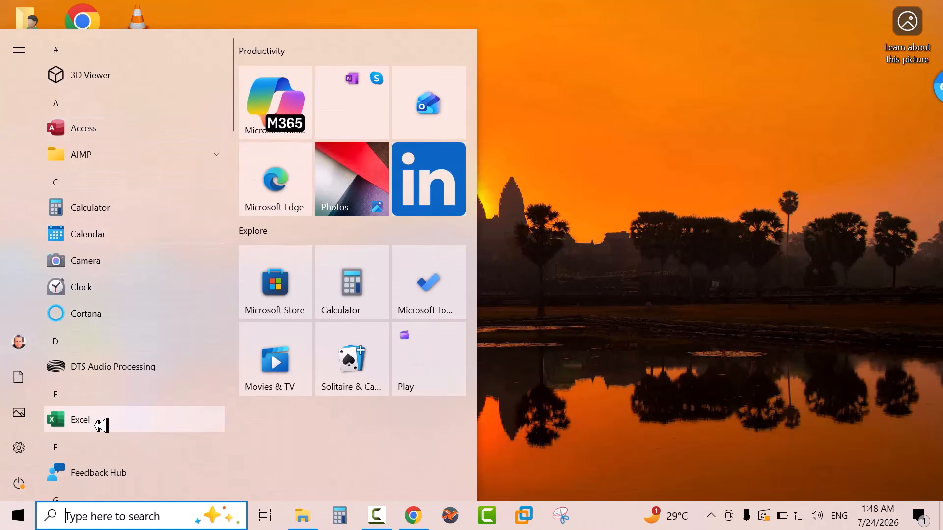
{"action": "scroll", "coordinate": [100, 426], "scroll_direction": "down", "scroll_amount": 10}
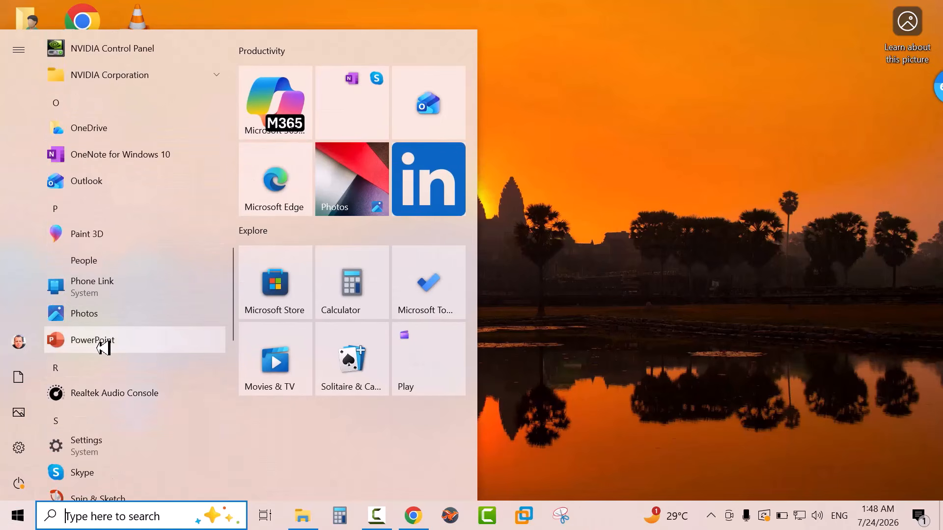
{"action": "scroll", "coordinate": [103, 348], "scroll_direction": "down", "scroll_amount": 10}
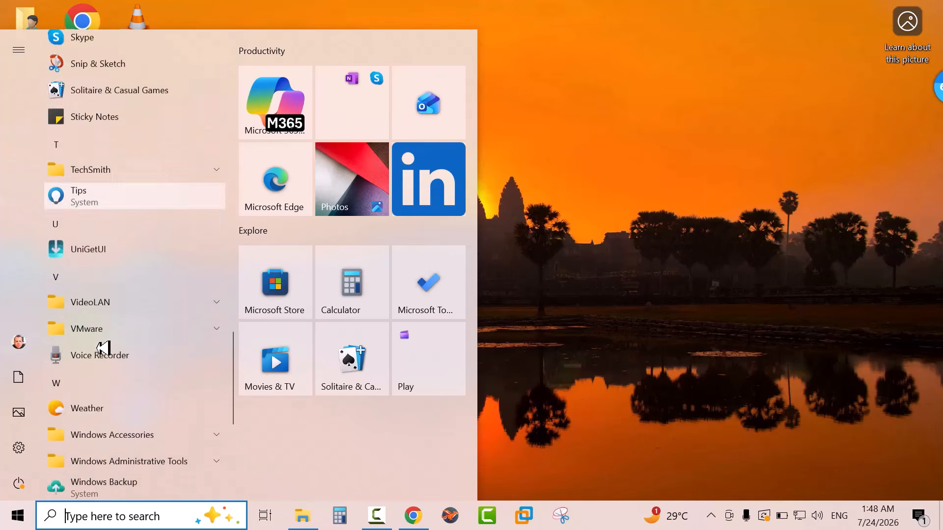
{"action": "scroll", "coordinate": [99, 396], "scroll_direction": "down", "scroll_amount": 4}
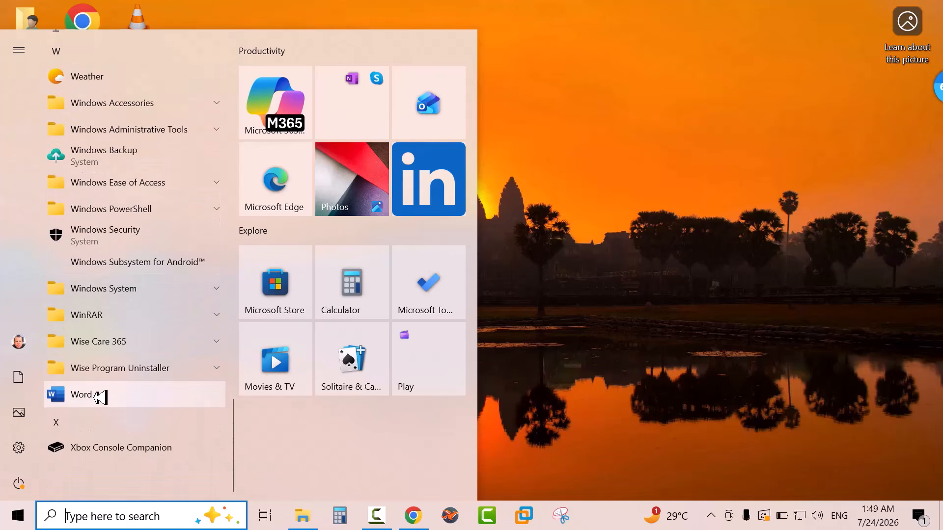